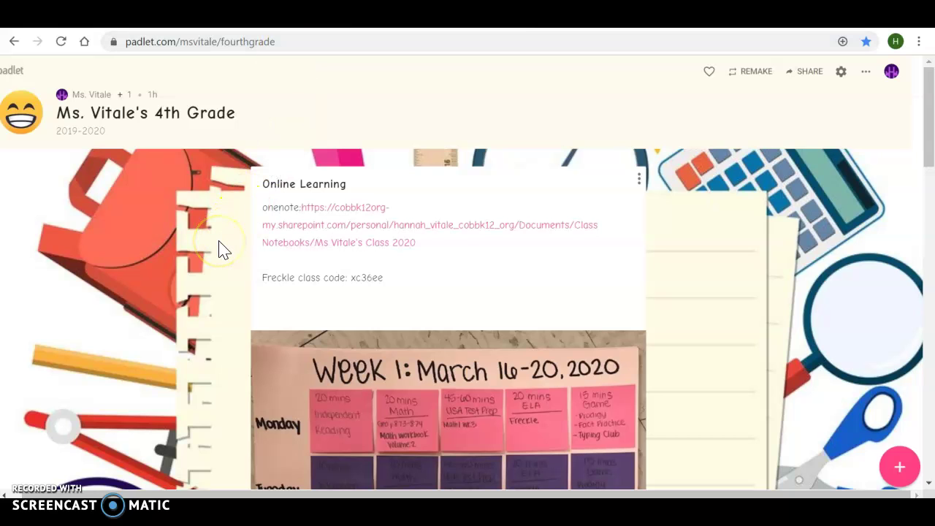
# Step: Look through the fourth-grade Padlet's posts, from Online Learning and USA Test Prep through the subject pages to the Research Links
pyautogui.scroll(-1, 223, 248)
pyautogui.scroll(-8, 223, 248)
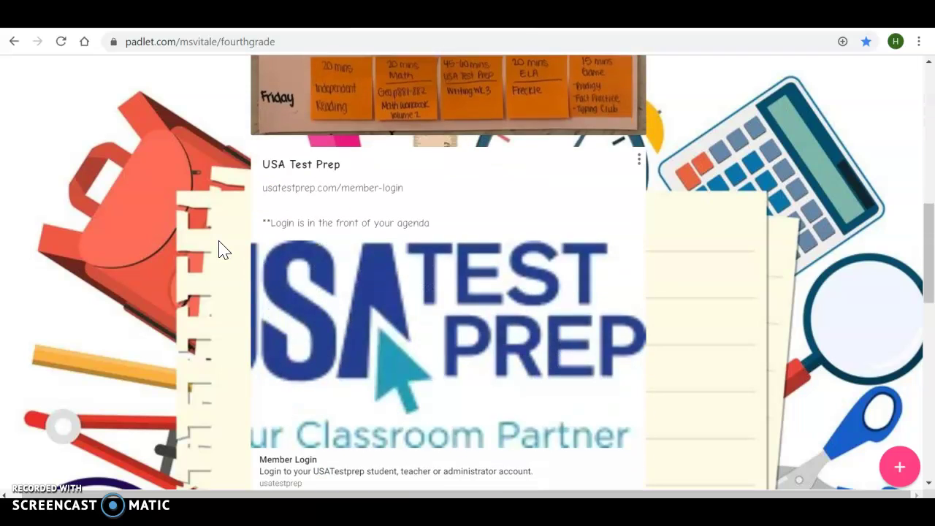
pyautogui.scroll(-4, 222, 248)
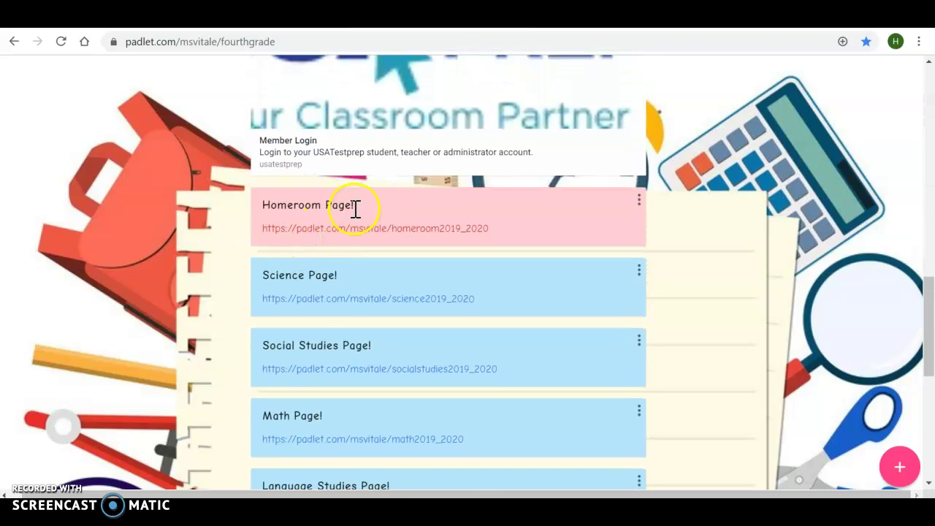
pyautogui.scroll(-3, 307, 359)
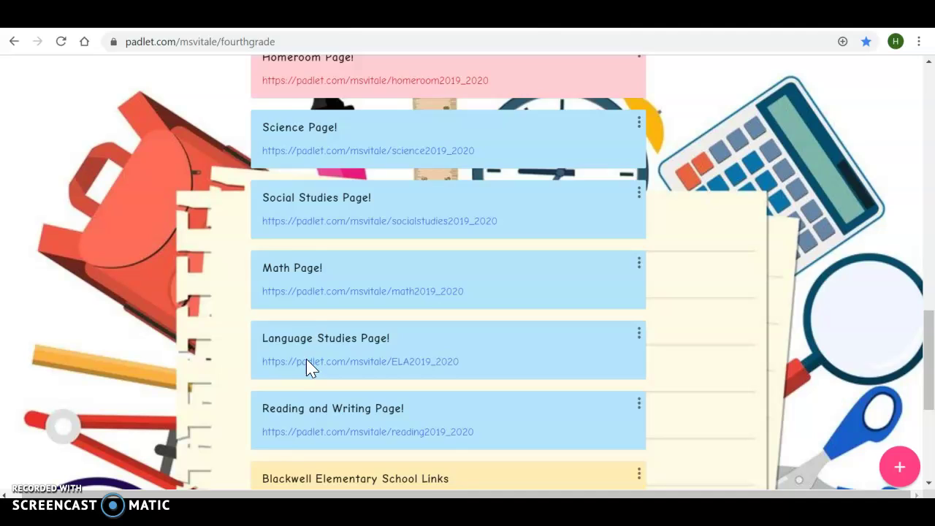
pyautogui.scroll(-4, 307, 366)
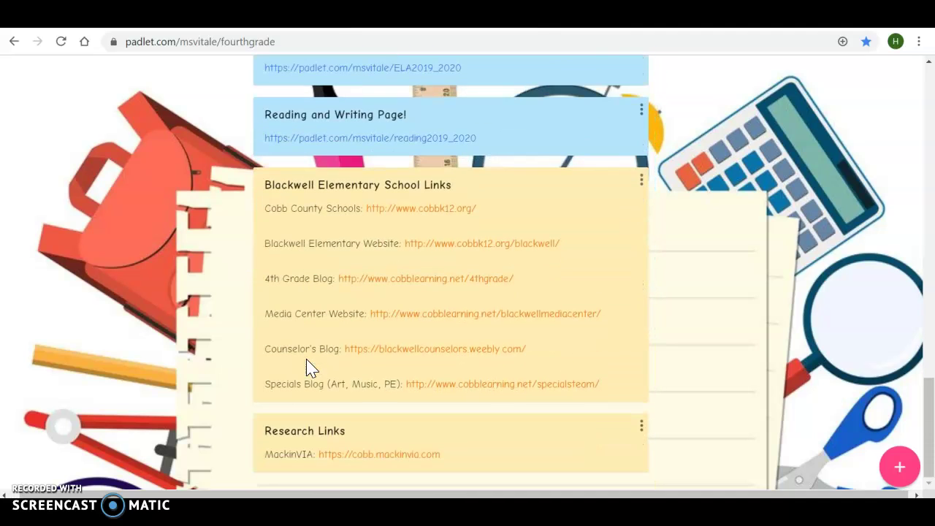
pyautogui.click(248, 197)
pyautogui.click(303, 429)
pyautogui.scroll(15, 303, 429)
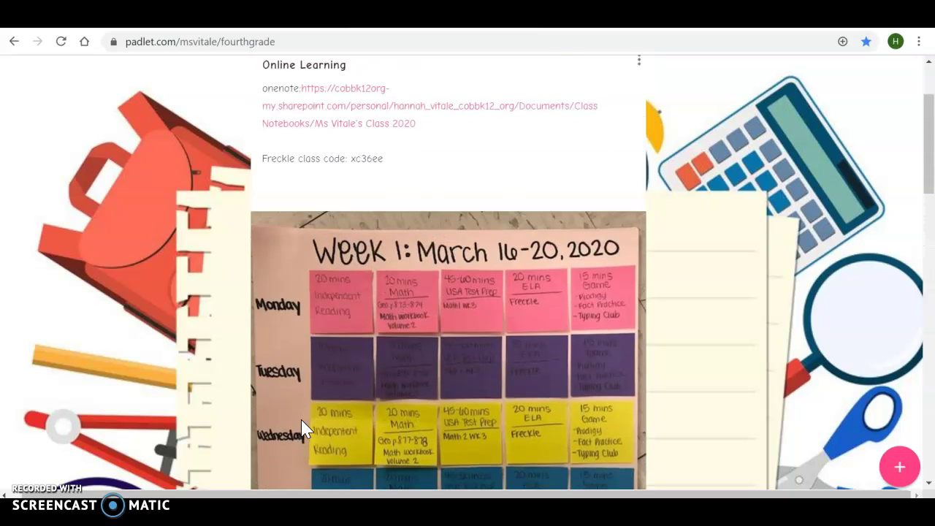
# Step: Review the Online Learning post's OneNote link and Freckle code line together with the Week 1 schedule picture
pyautogui.click(323, 169)
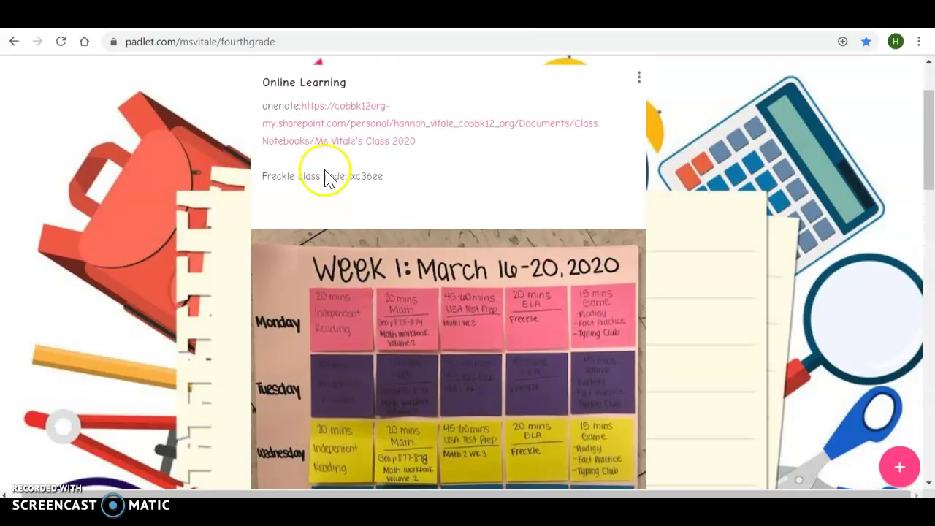
pyautogui.click(326, 187)
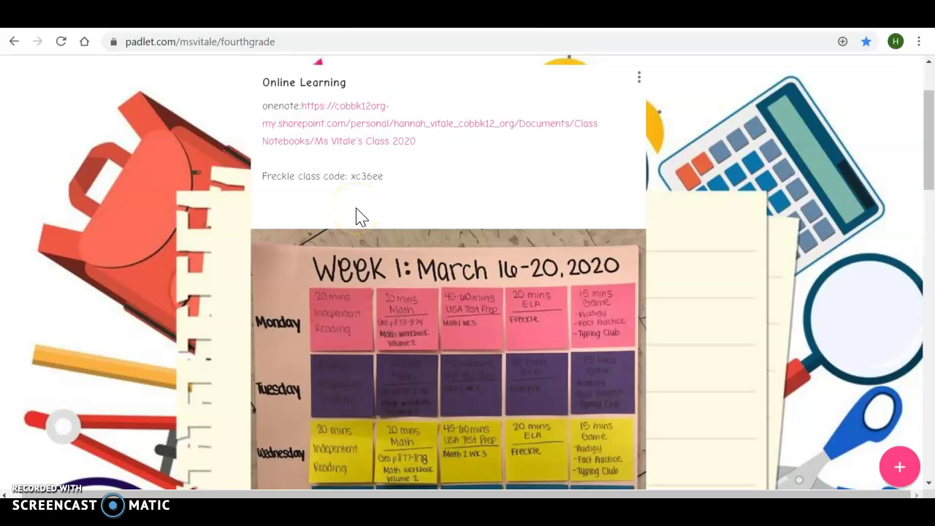
pyautogui.scroll(-3, 358, 217)
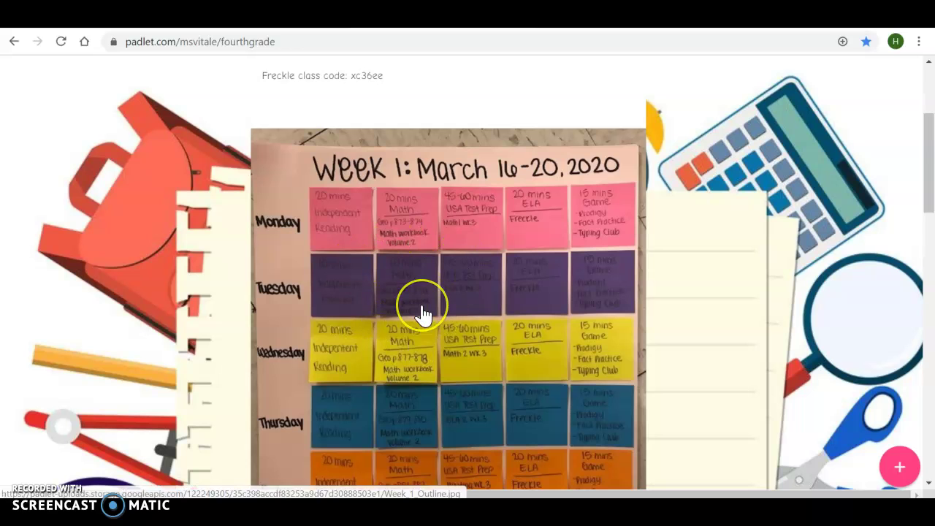
pyautogui.scroll(-3, 417, 314)
pyautogui.scroll(5, 423, 315)
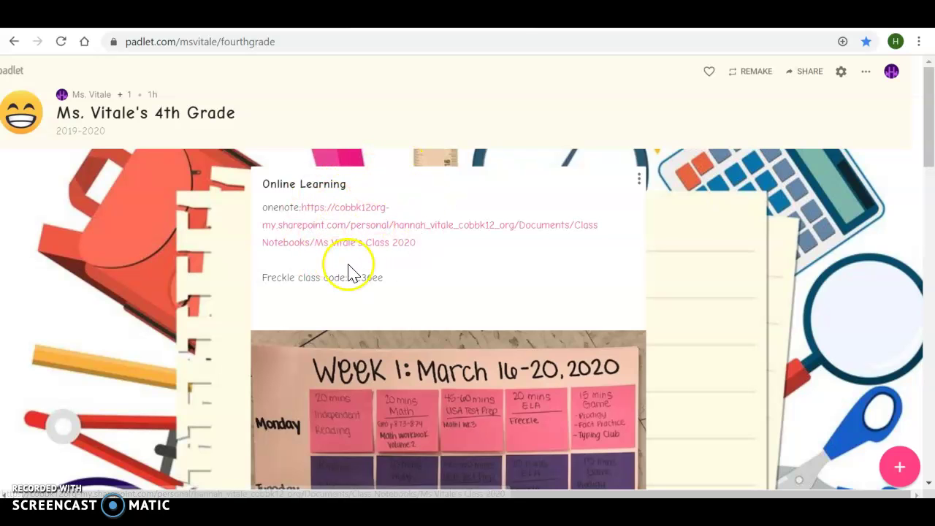
# Step: Open the OneNote class notebook linked in the Online Learning post and show the FAQ page of its Welcome section
pyautogui.click(335, 231)
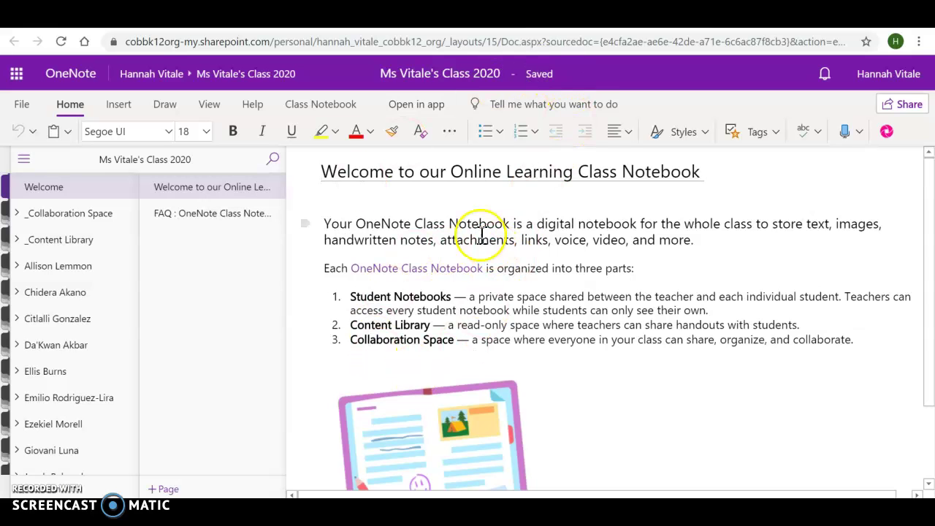
pyautogui.click(349, 288)
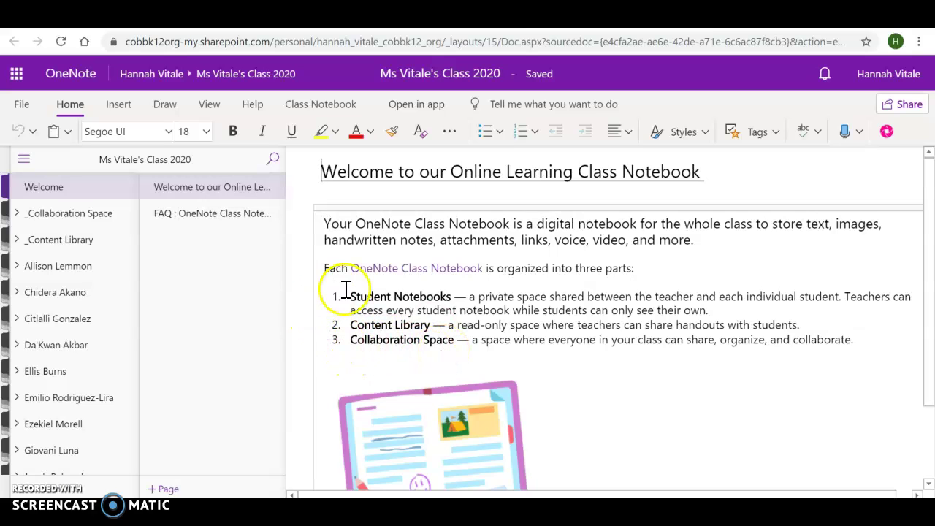
pyautogui.click(194, 223)
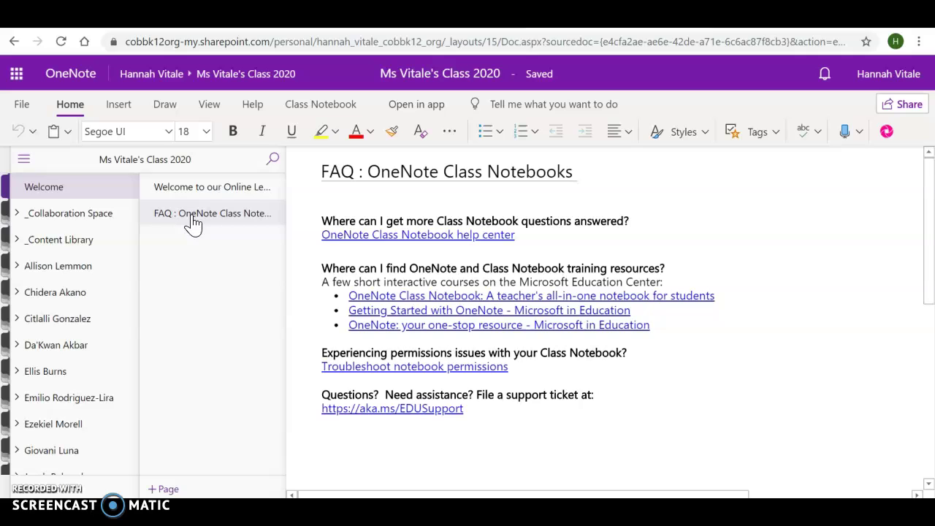
# Step: Add the line "-your ideas here :)" below "-Sway" on the Project Ideas page of the Collaboration Space
pyautogui.click(62, 217)
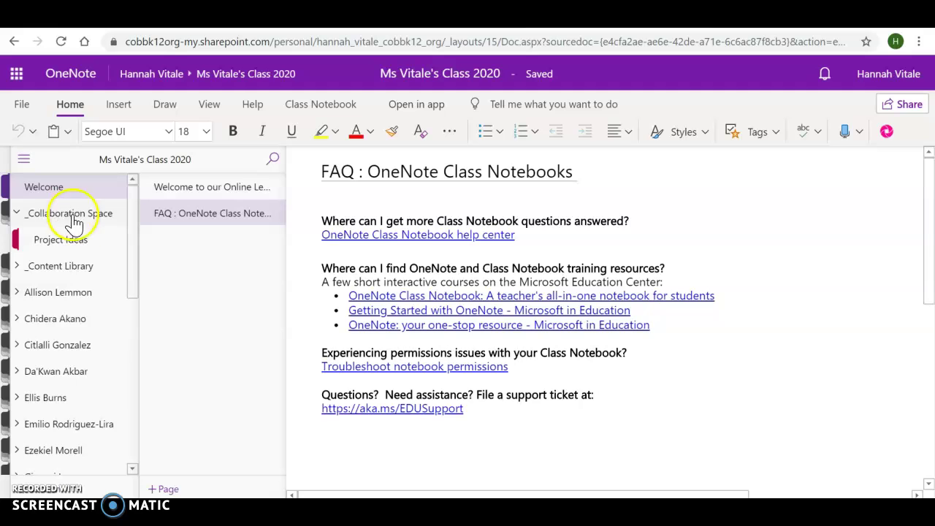
pyautogui.click(56, 247)
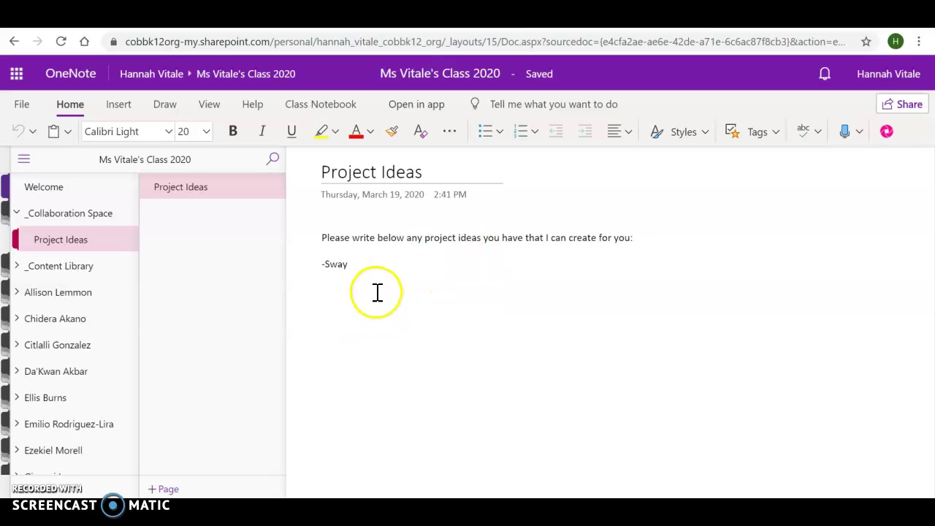
pyautogui.click(371, 268)
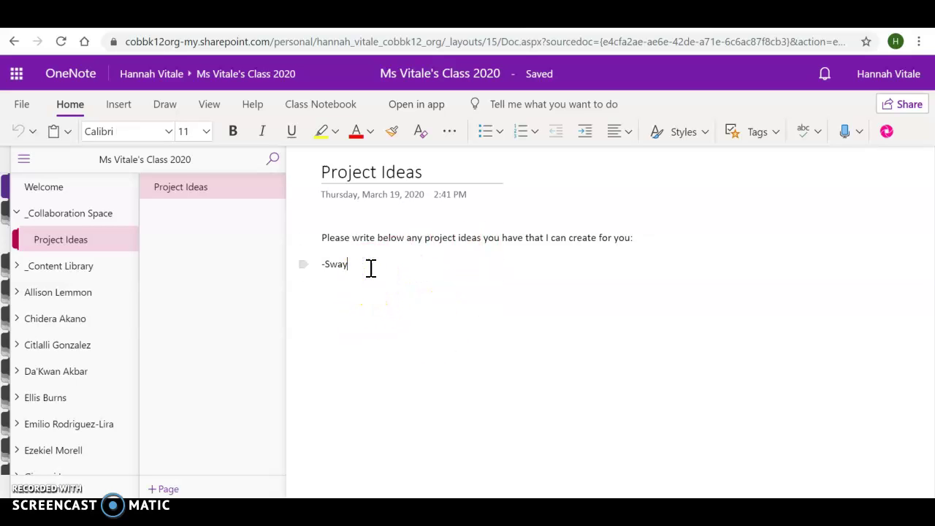
pyautogui.press('Return')
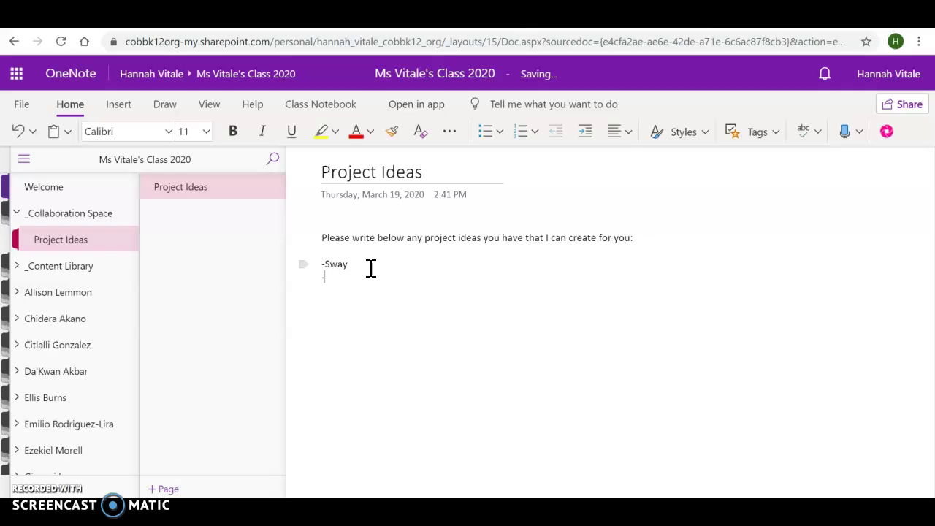
pyautogui.write('-your ideas her')
pyautogui.write('e :)')
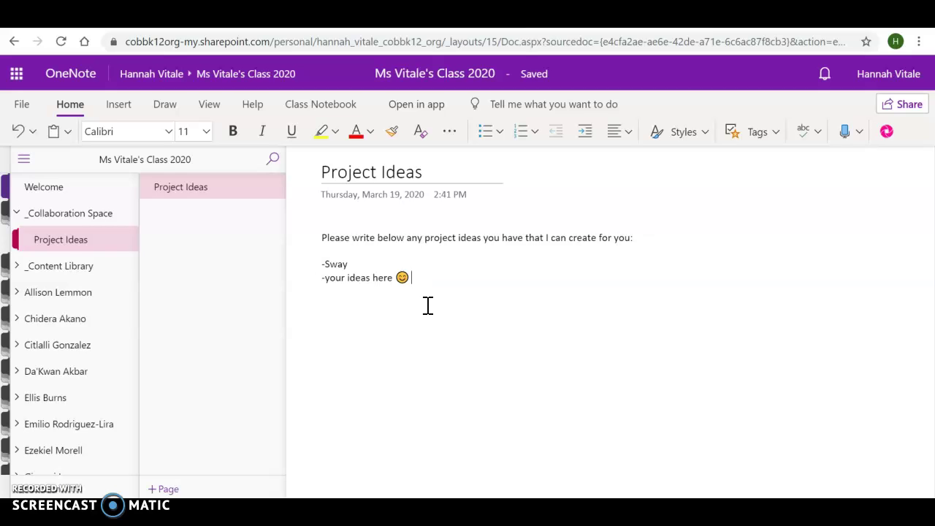
pyautogui.click(319, 265)
pyautogui.click(353, 265)
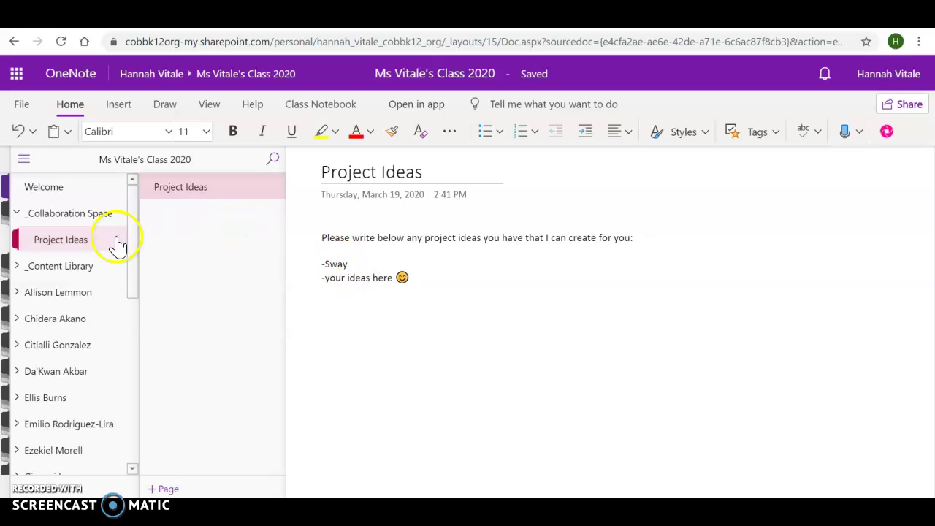
# Step: Open the Content Library's online learning section and read the Online Learning page's additional resources and helpful websites
pyautogui.click(31, 269)
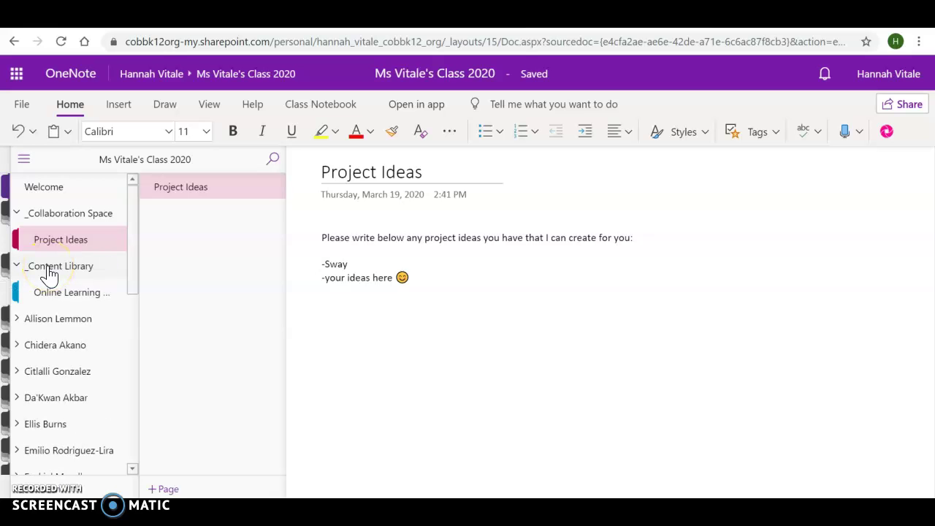
pyautogui.click(86, 291)
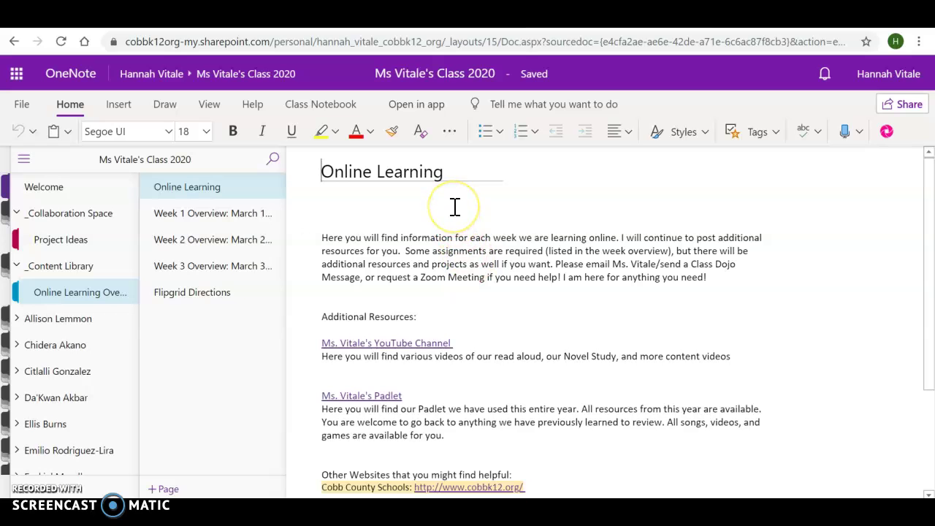
pyautogui.scroll(-5, 455, 207)
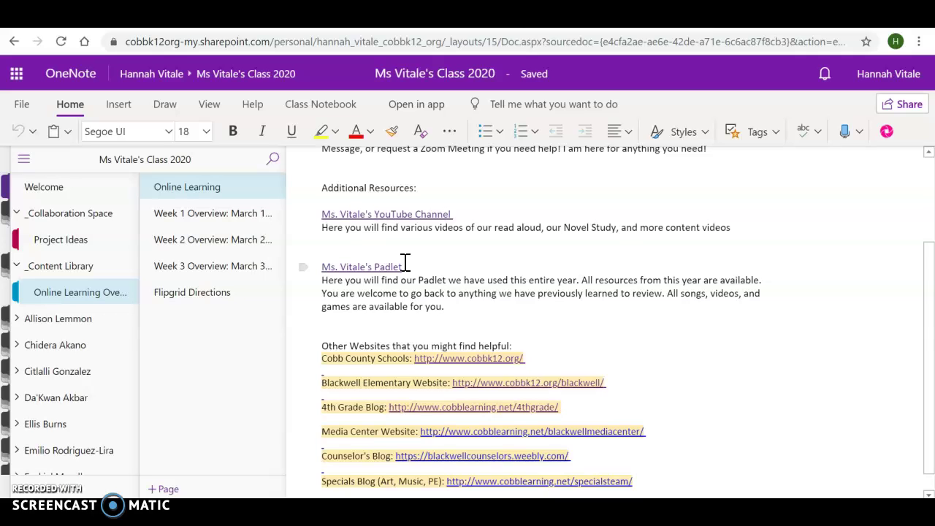
pyautogui.scroll(-1, 406, 263)
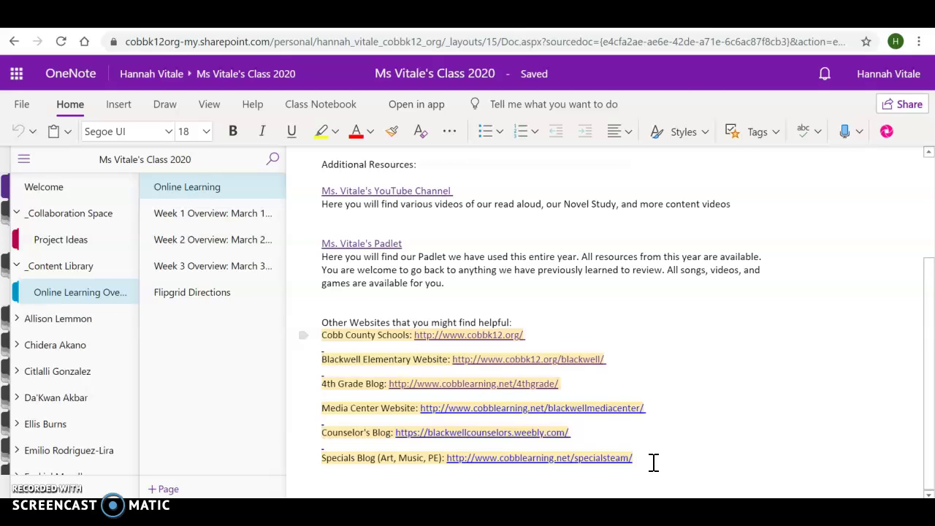
# Step: Open the Week 1 Overview page and skim its schedule picture and the daily assignment lists below it
pyautogui.click(198, 219)
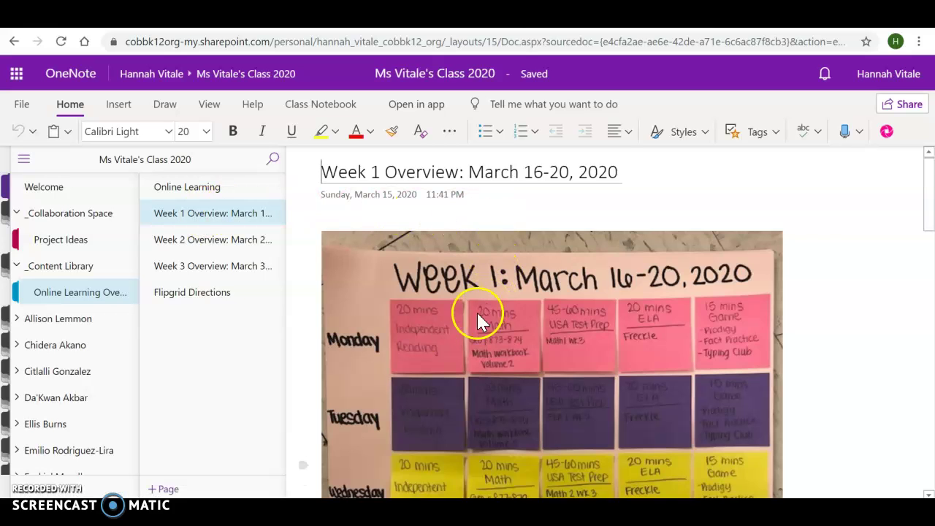
pyautogui.scroll(-3, 494, 348)
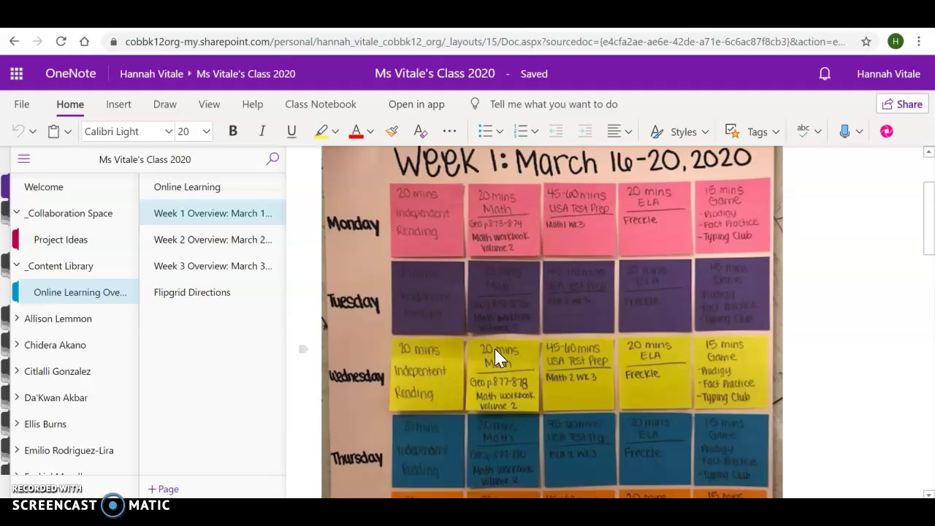
pyautogui.scroll(-5, 495, 349)
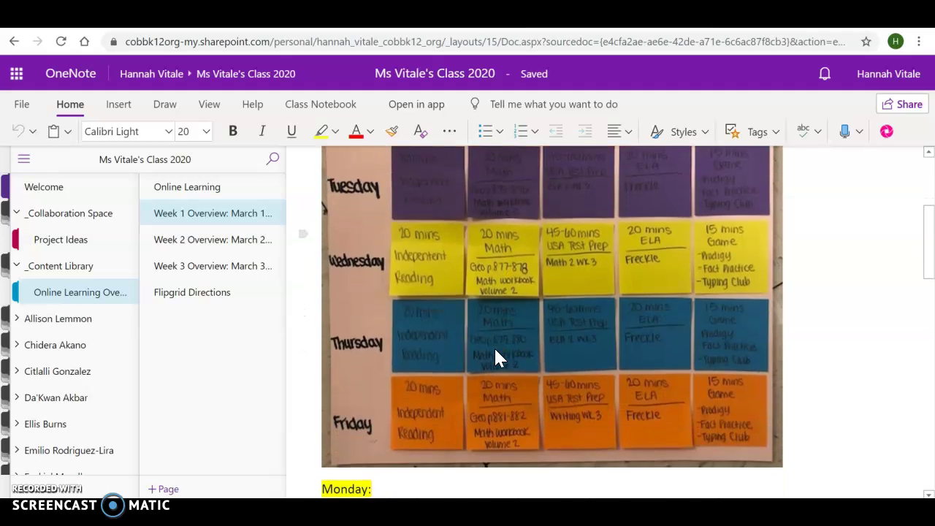
pyautogui.scroll(-3, 495, 358)
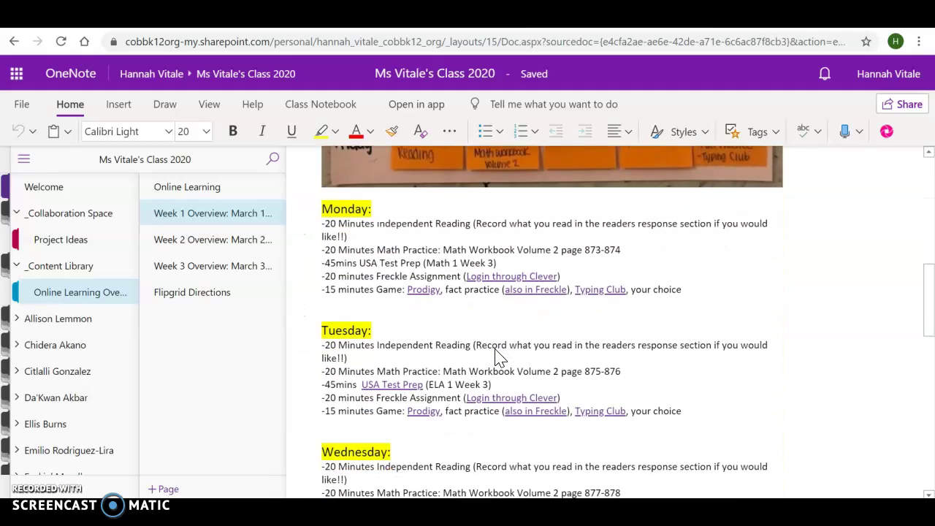
pyautogui.scroll(-5, 495, 358)
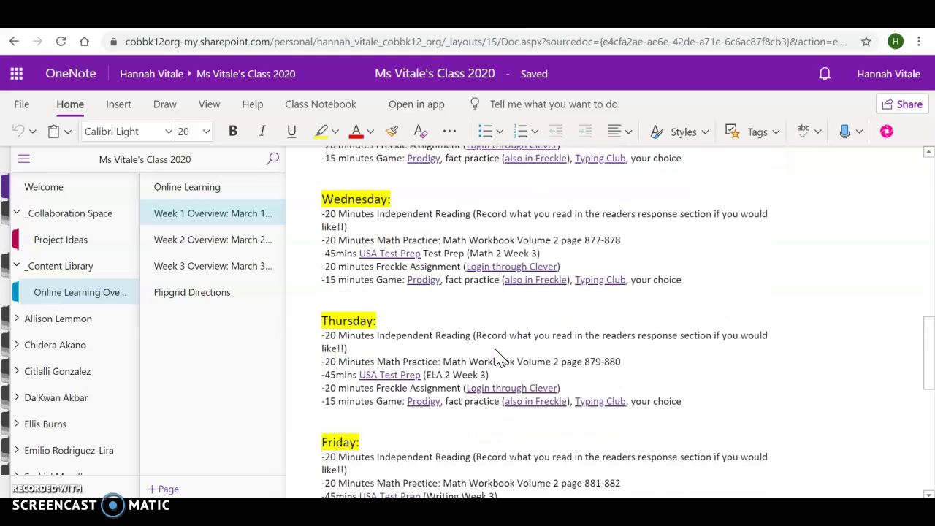
pyautogui.scroll(3, 498, 358)
pyautogui.scroll(4, 495, 356)
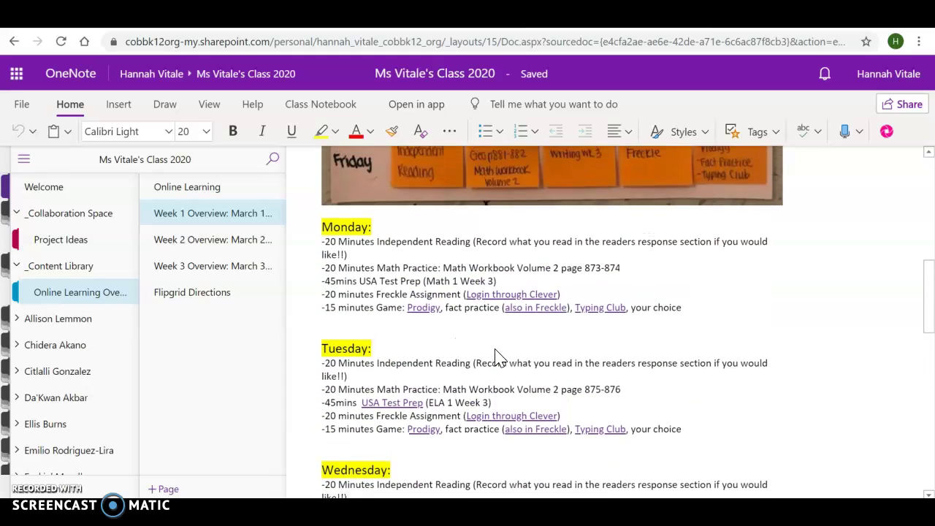
# Step: Examine the Week 1 assignments and links from Monday through Friday, down to the additional Flipgrid assignment
pyautogui.click(388, 231)
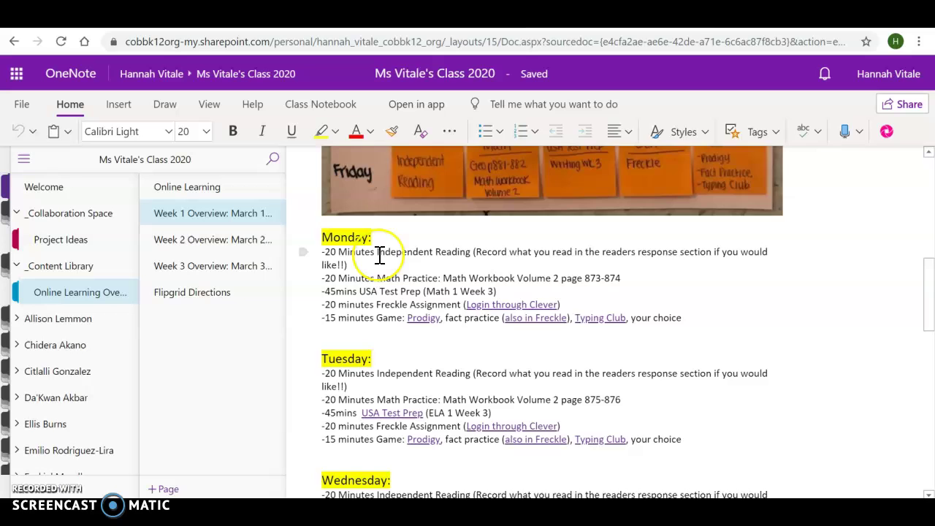
pyautogui.scroll(2, 380, 250)
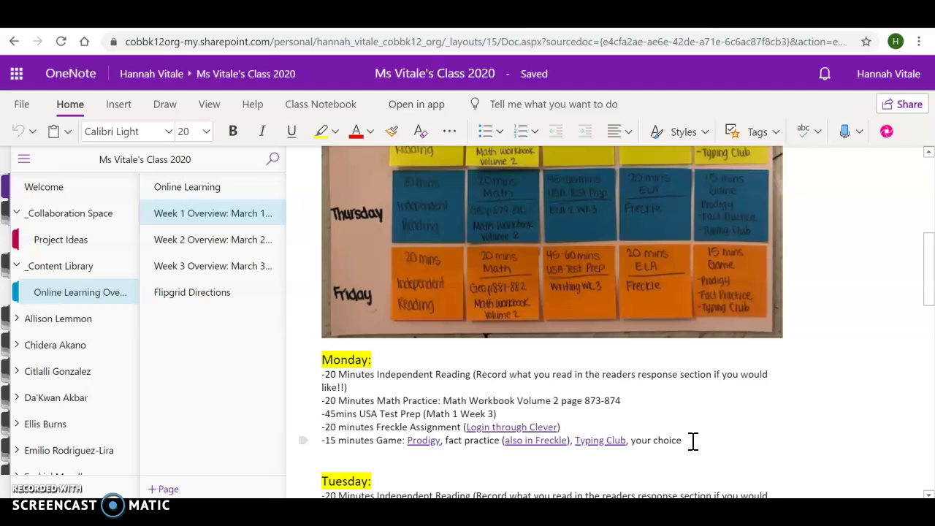
pyautogui.scroll(-3, 692, 440)
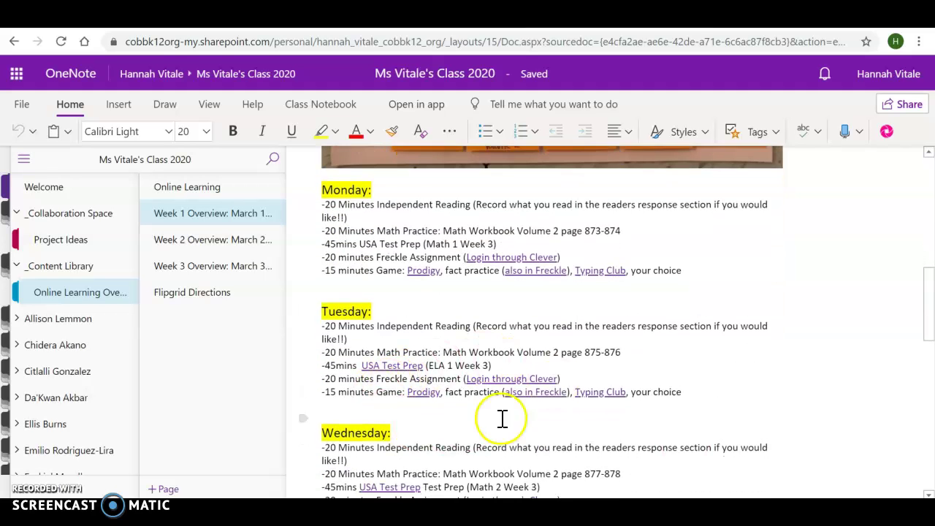
pyautogui.scroll(-2, 548, 386)
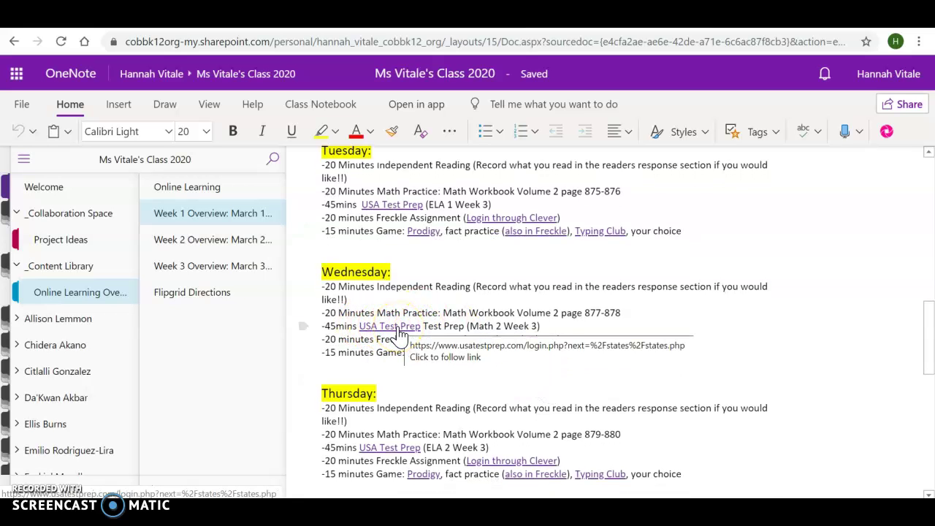
pyautogui.scroll(-4, 400, 335)
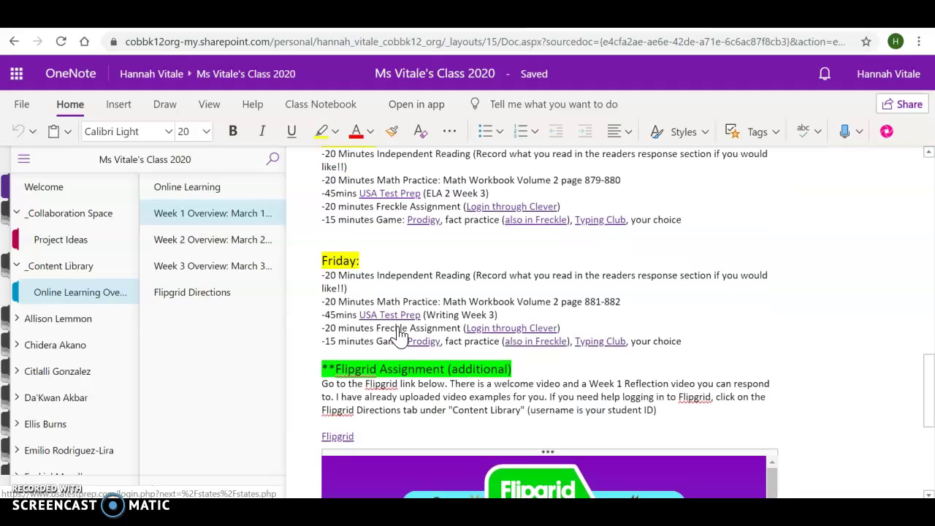
pyautogui.scroll(1, 401, 334)
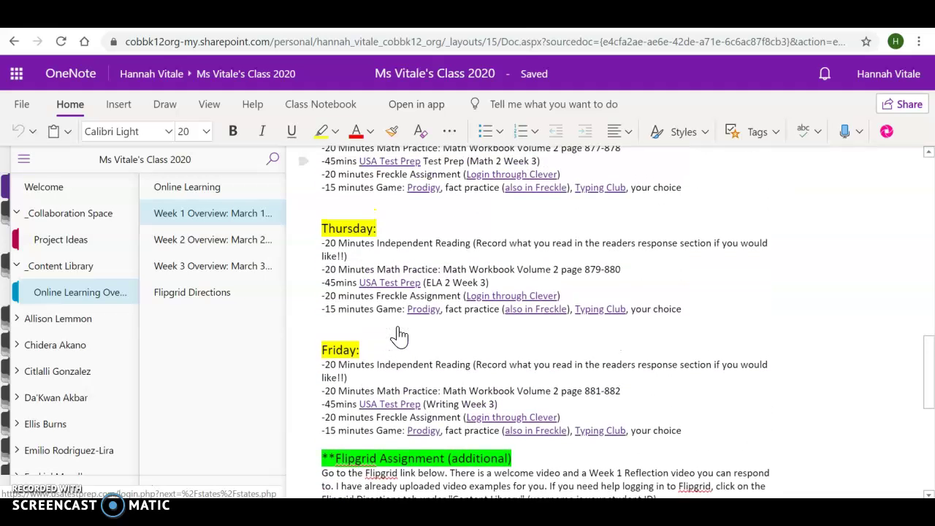
pyautogui.scroll(-3, 400, 336)
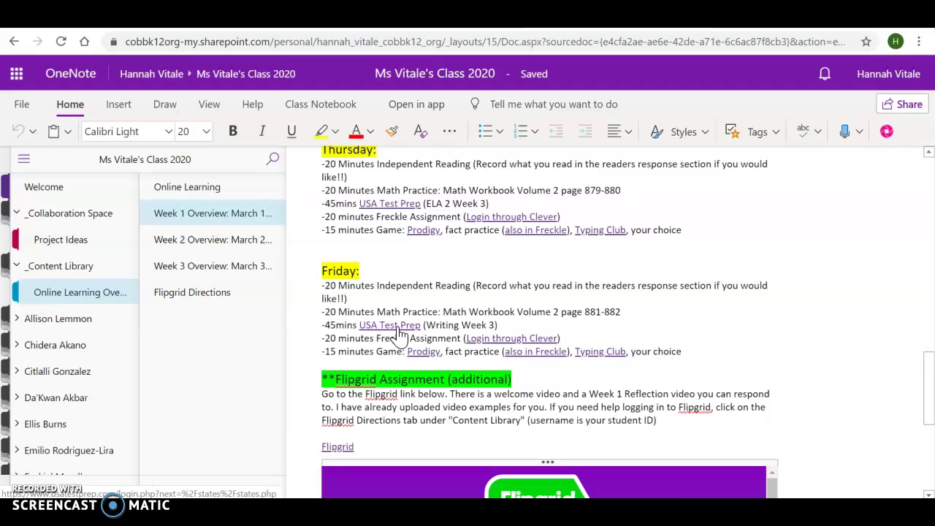
# Step: View the additional Flipgrid assignment at the end of the Week 1 Overview, including the embedded class login below its link
pyautogui.scroll(-1, 401, 336)
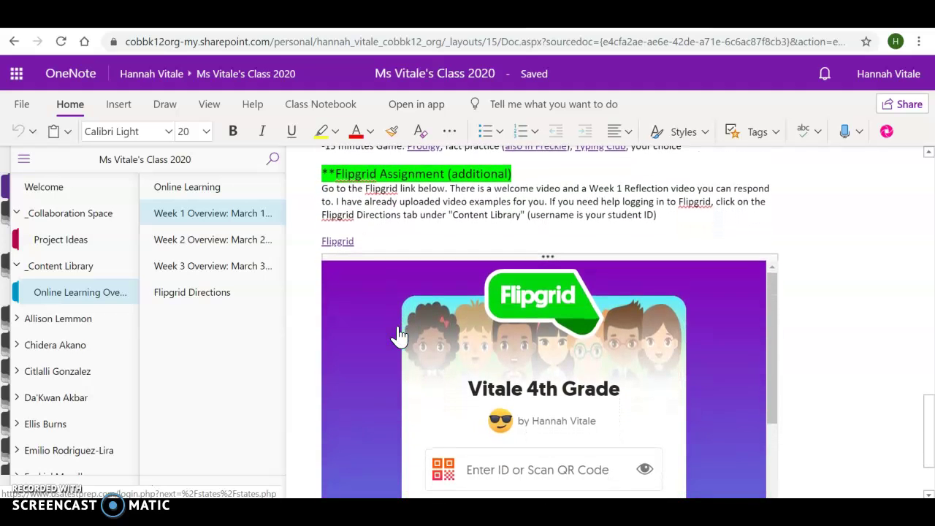
pyautogui.scroll(-1, 400, 335)
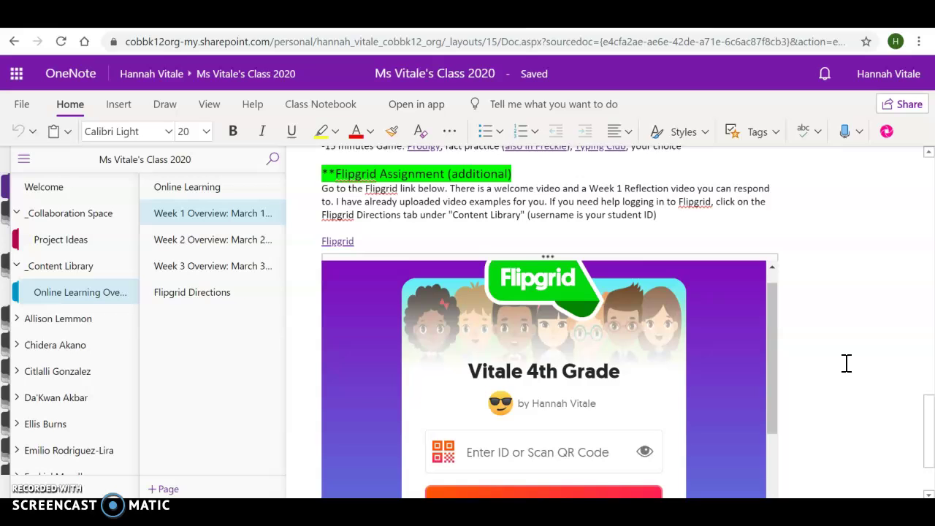
pyautogui.scroll(-1, 846, 363)
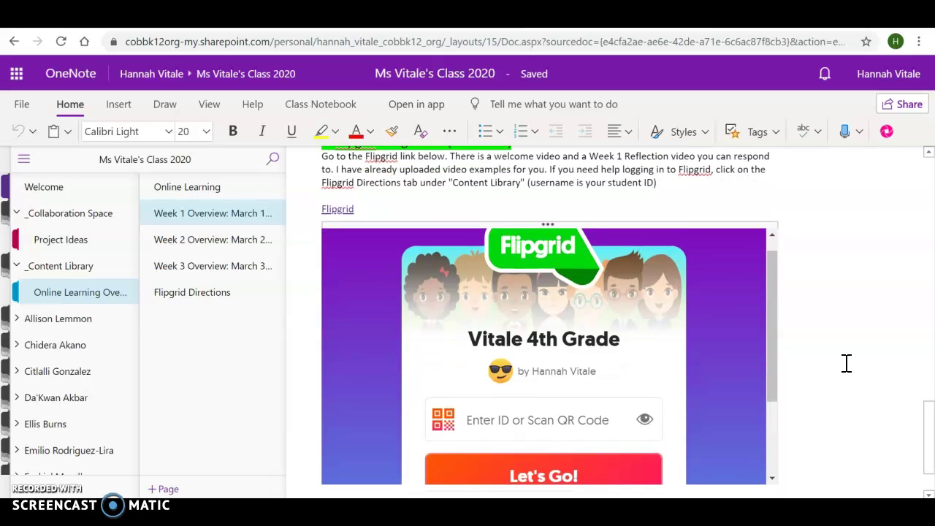
# Step: Open the Week 2 Overview page and skim its schedule picture, daily assignments and additional Flipgrid assignment
pyautogui.click(207, 248)
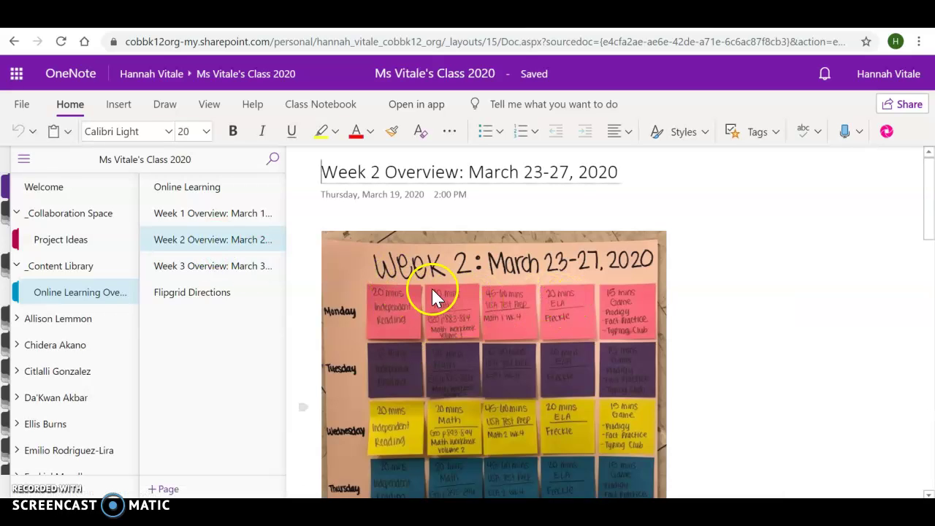
pyautogui.scroll(-5, 524, 313)
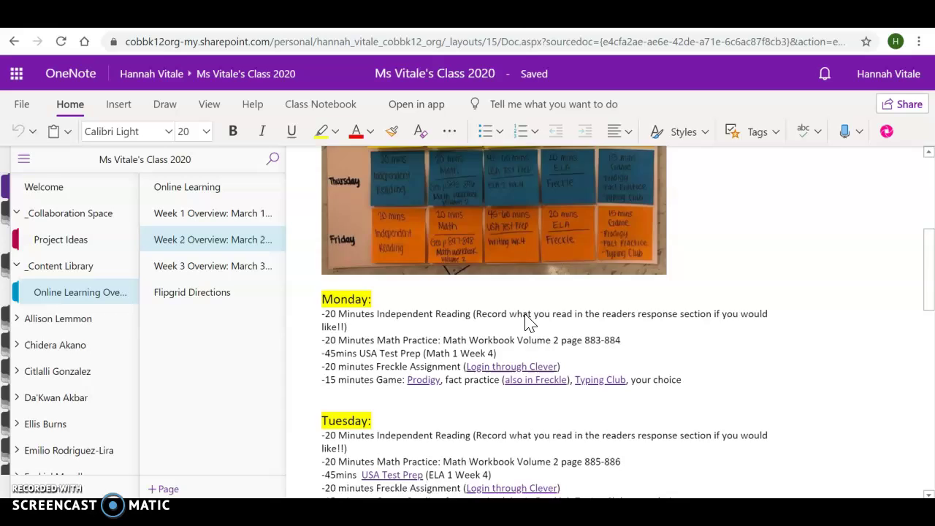
pyautogui.scroll(-8, 530, 322)
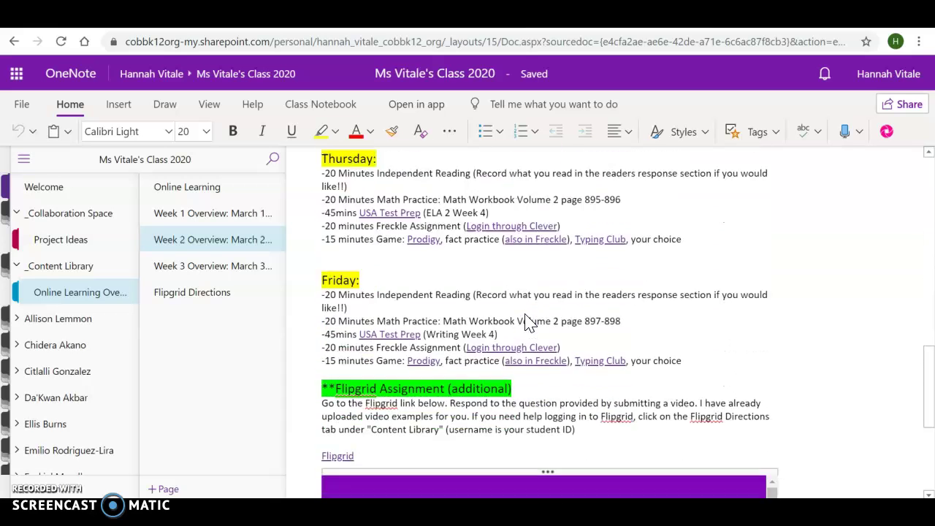
pyautogui.scroll(-2, 524, 322)
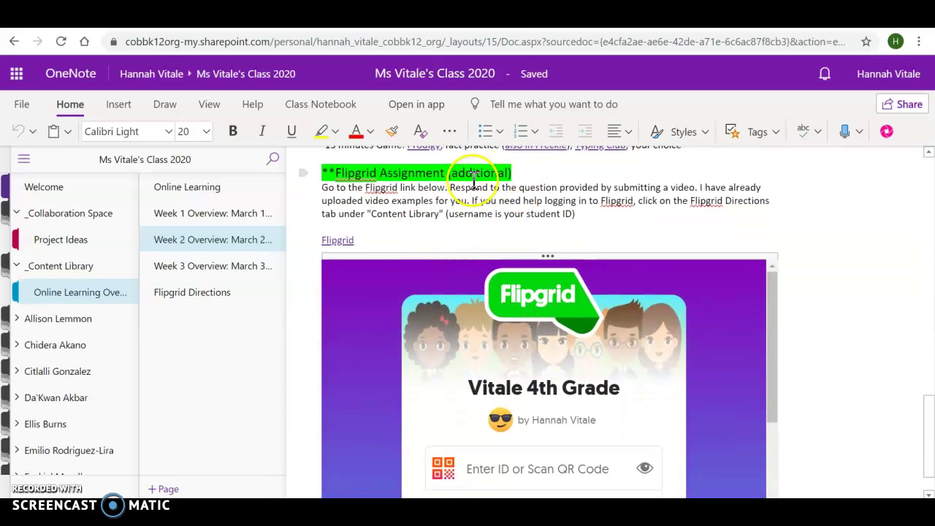
# Step: Open the Week 3 Overview page and skim from its schedule picture through Friday's assignments to the Flipgrid assignment
pyautogui.click(248, 268)
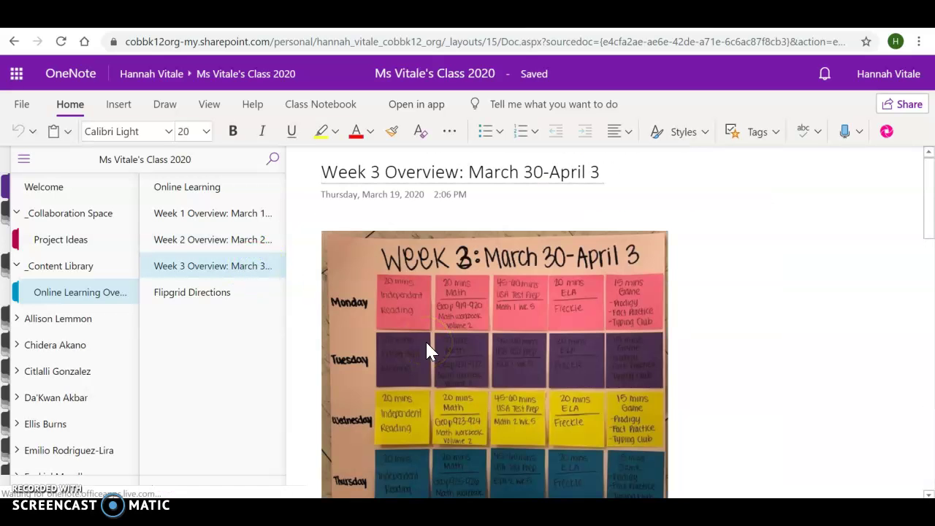
pyautogui.scroll(-6, 425, 339)
pyautogui.scroll(-9, 426, 344)
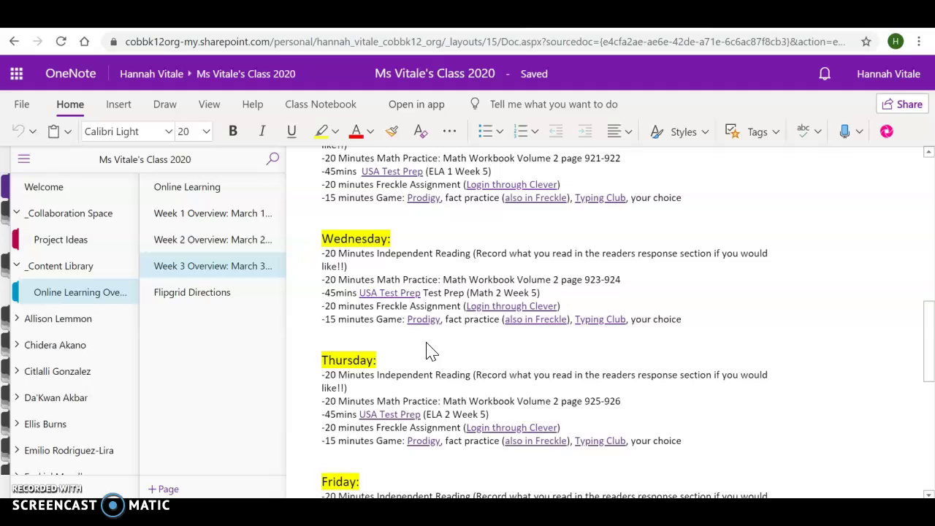
pyautogui.scroll(-3, 430, 351)
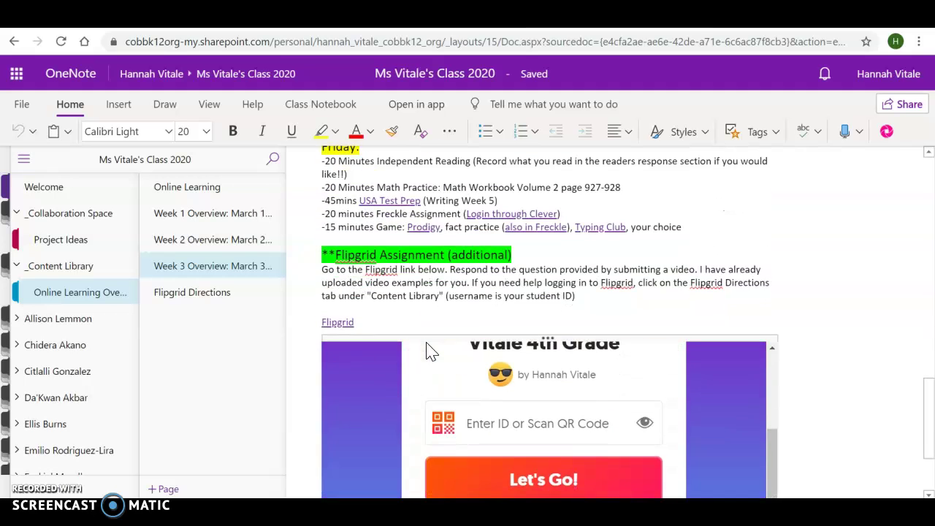
# Step: Open the Flipgrid Directions page and read the five steps for joining the class Flipgrid
pyautogui.click(220, 293)
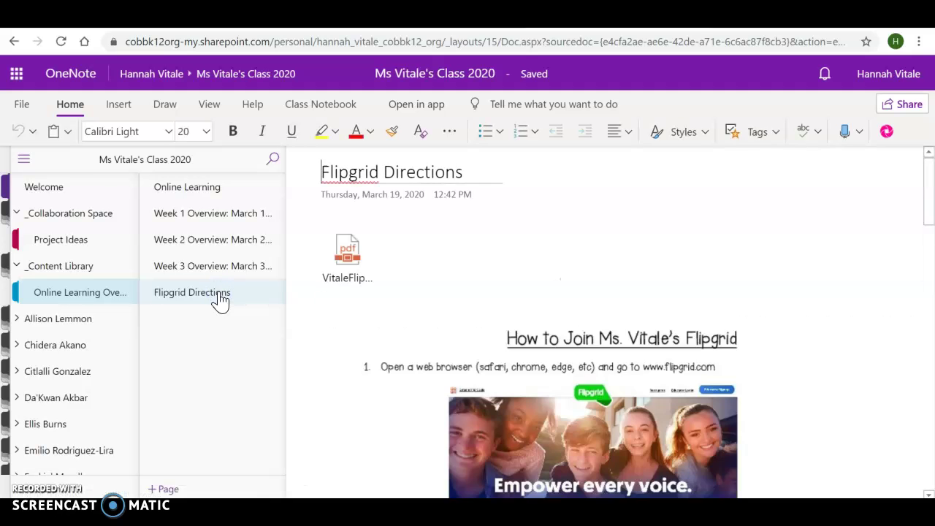
pyautogui.scroll(-2, 515, 296)
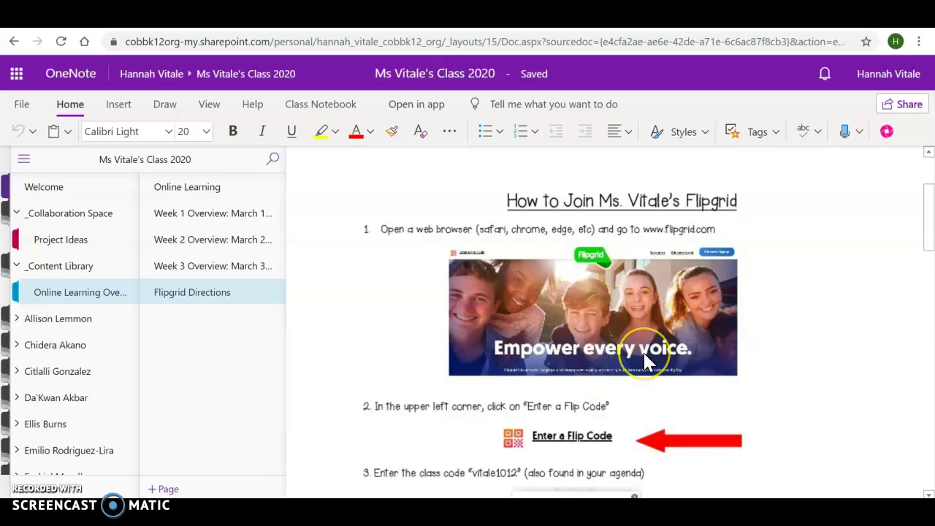
pyautogui.scroll(-1, 647, 362)
pyautogui.scroll(-3, 645, 360)
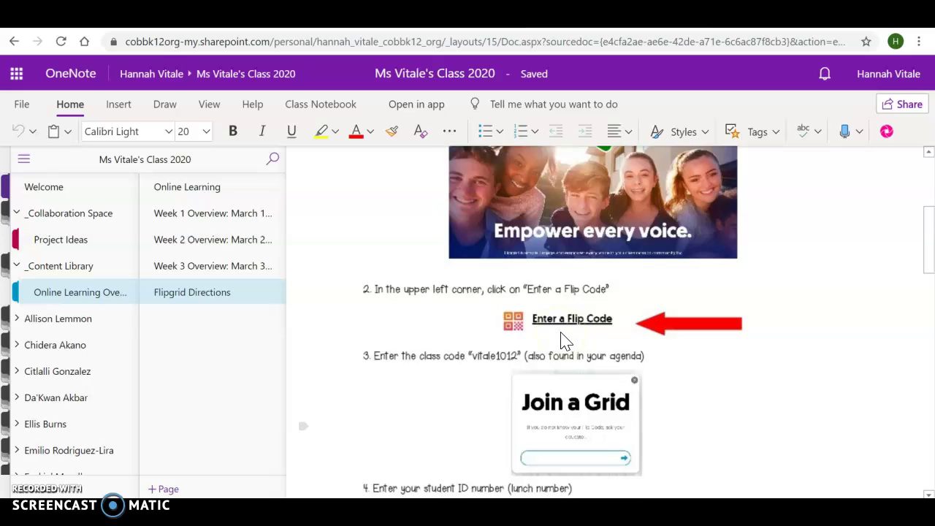
pyautogui.scroll(-3, 564, 340)
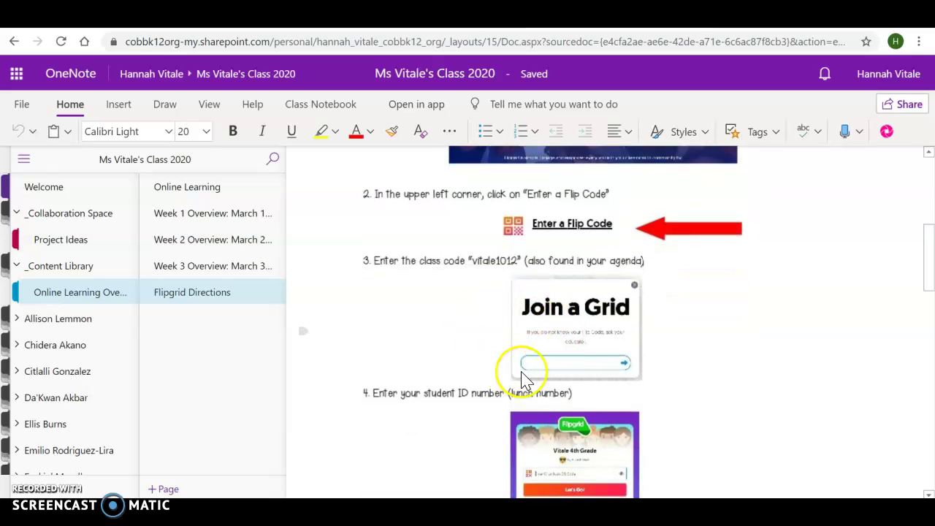
pyautogui.scroll(-9, 524, 378)
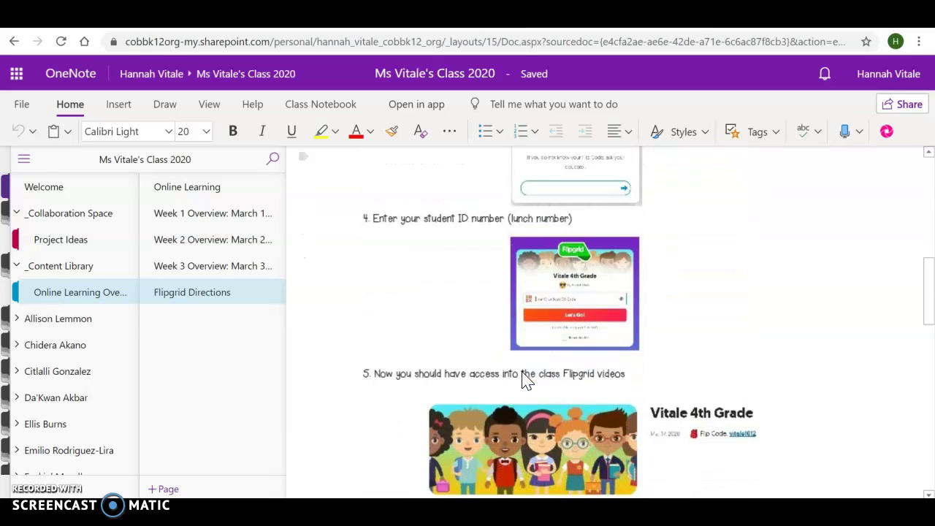
pyautogui.scroll(-8, 524, 378)
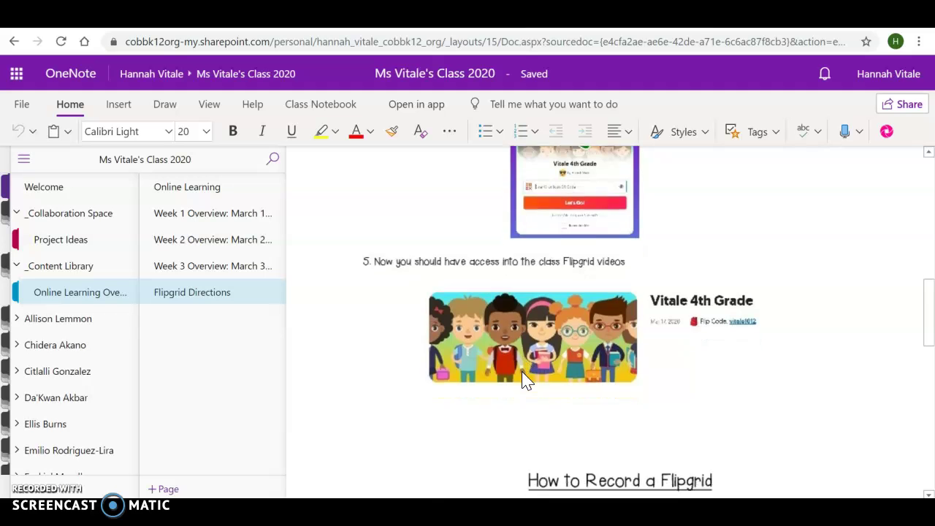
# Step: Read the How to Record a Flipgrid instructions, from adding a video response to submitting the video
pyautogui.scroll(-2, 524, 378)
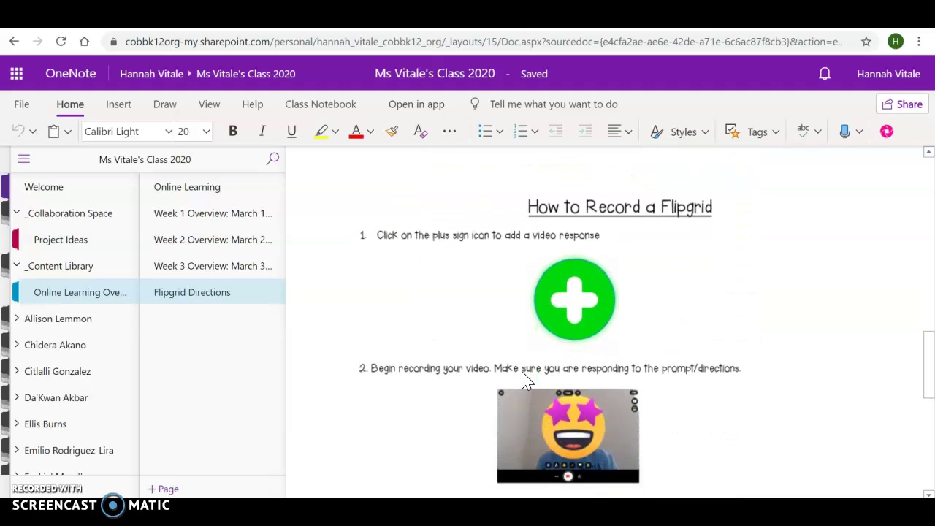
pyautogui.scroll(-5, 523, 378)
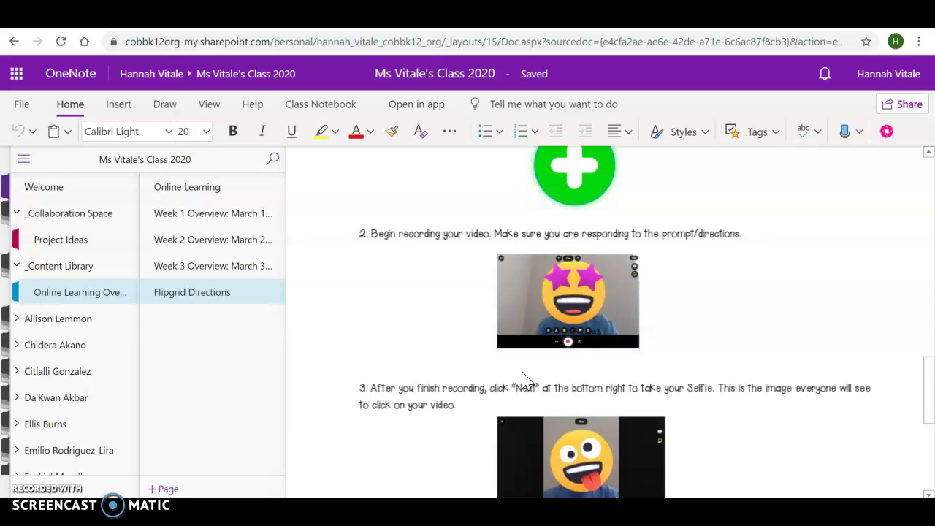
pyautogui.scroll(-5, 524, 378)
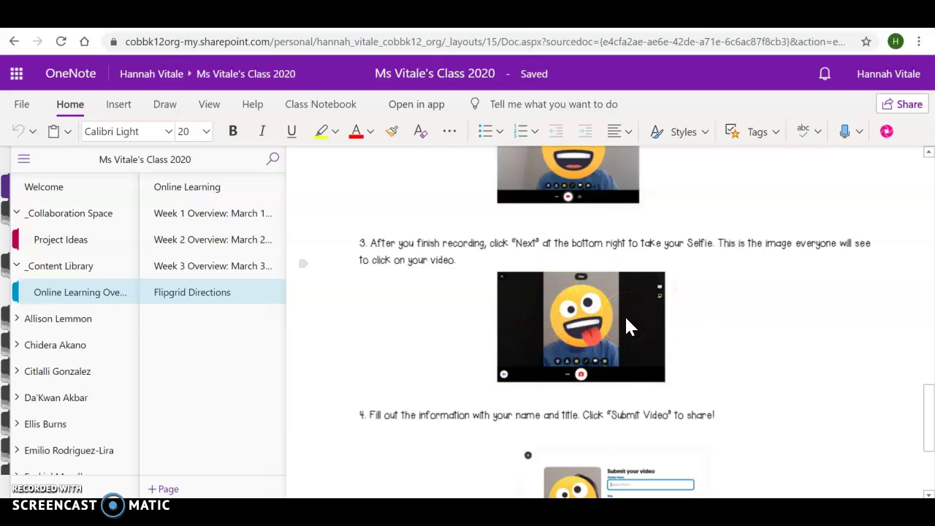
pyautogui.scroll(-3, 628, 327)
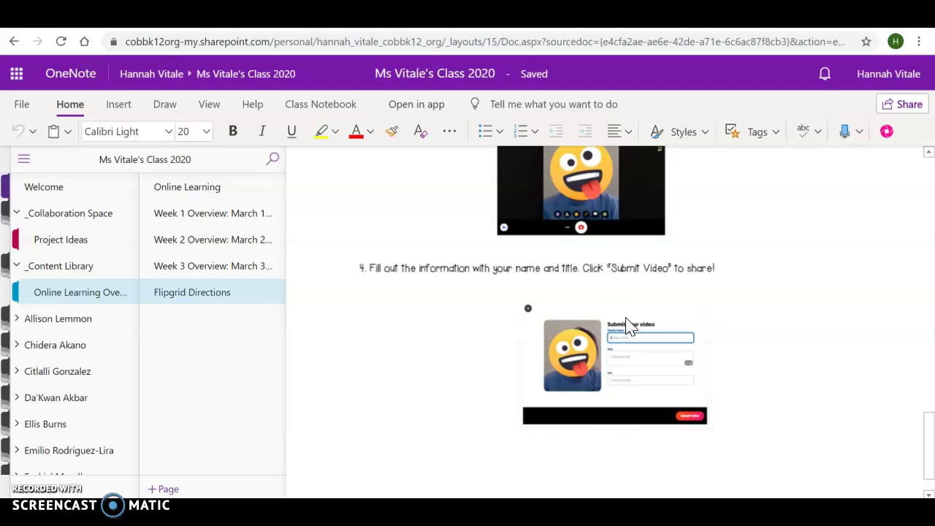
pyautogui.scroll(-1, 610, 392)
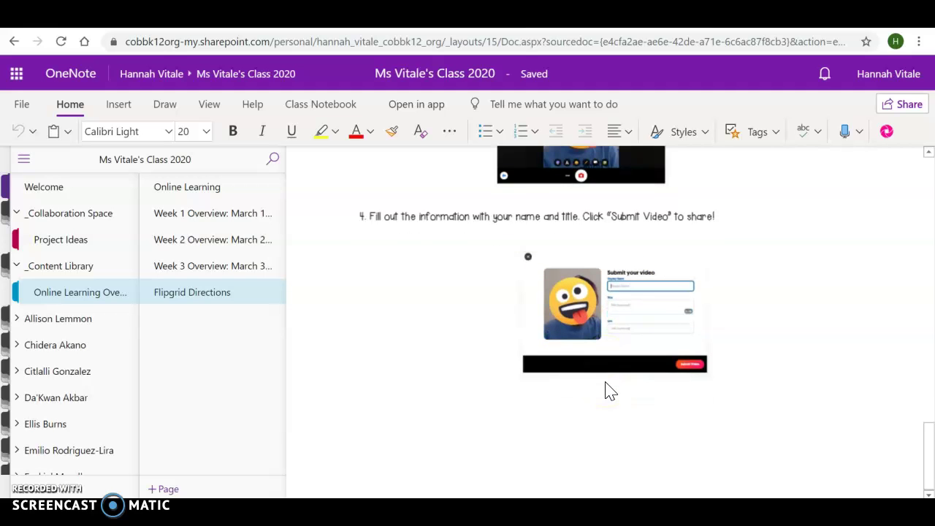
# Step: Expand the first student's notebook and open its Week 1: March 16-20, 2020 page to view the schedule picture
pyautogui.click(44, 323)
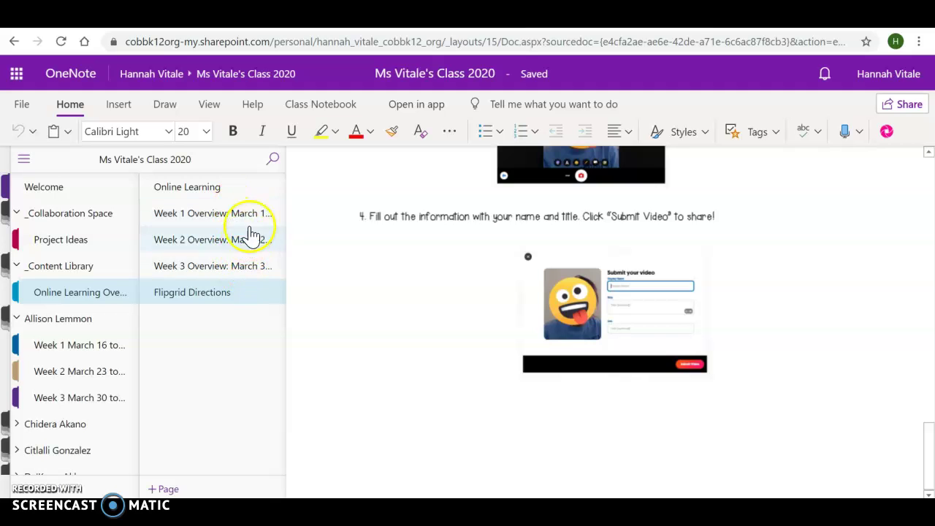
pyautogui.click(86, 347)
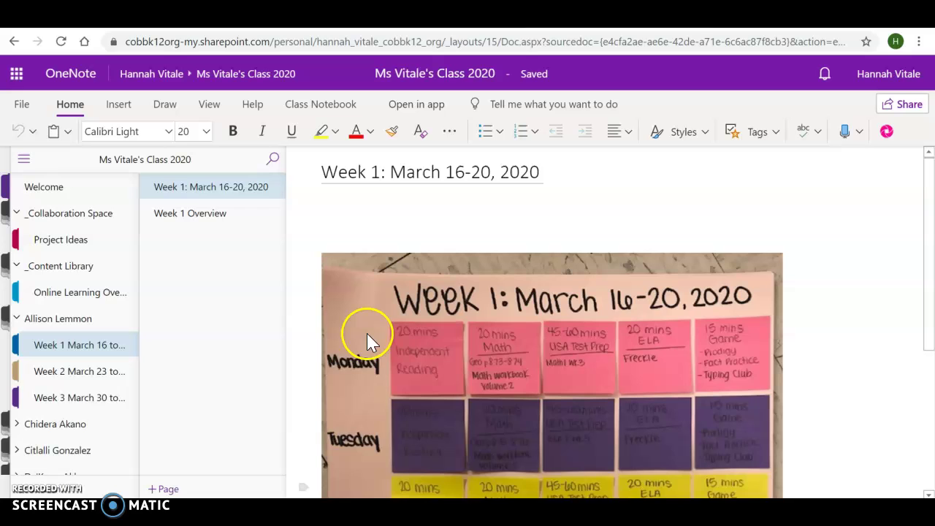
pyautogui.scroll(-3, 374, 335)
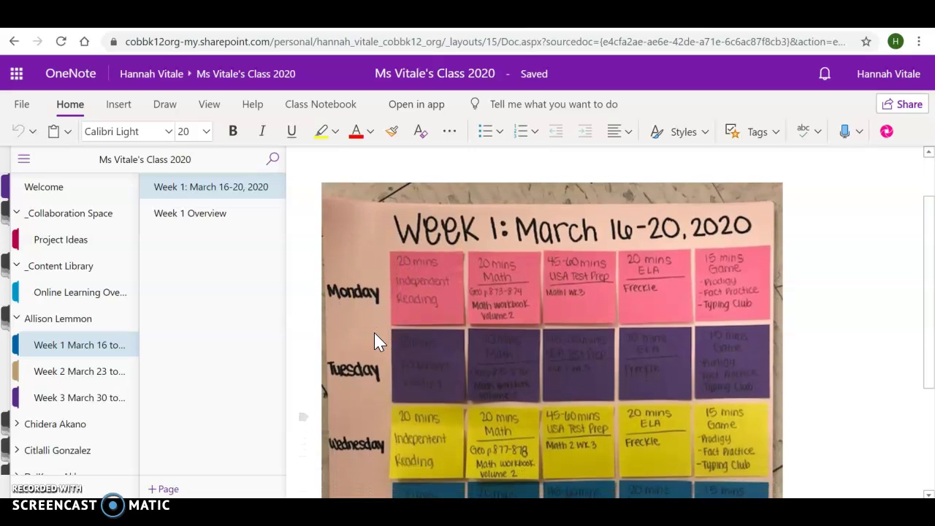
pyautogui.scroll(3, 374, 334)
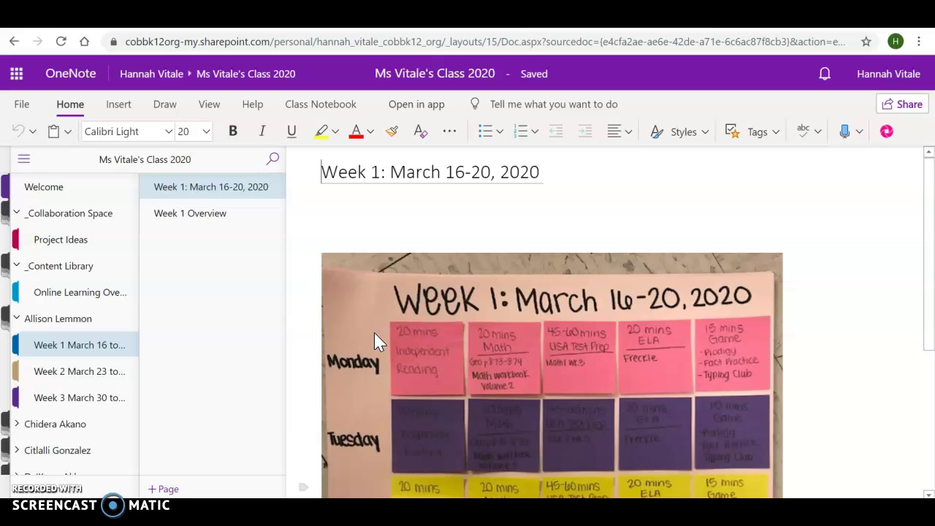
# Step: Draw a red pen check mark over each of Monday's five assignments on the student's Week 1 schedule picture
pyautogui.click(164, 106)
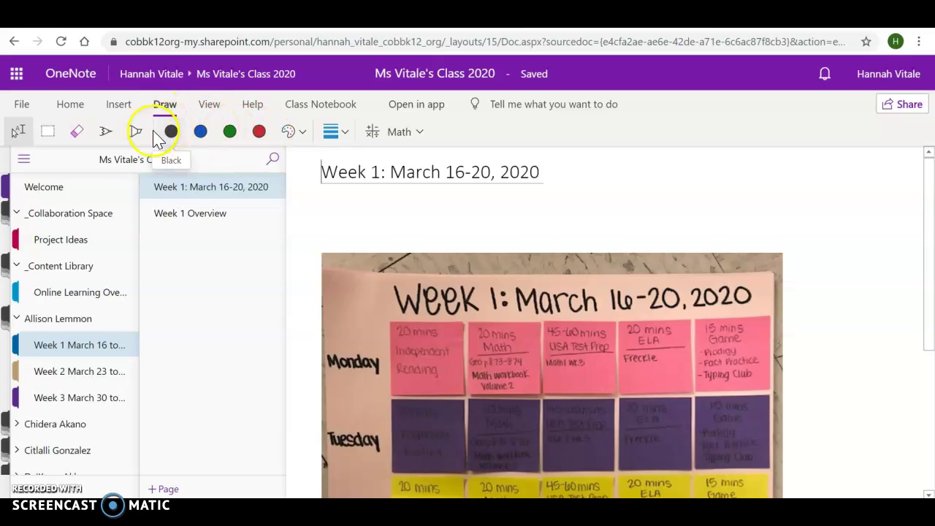
pyautogui.click(105, 132)
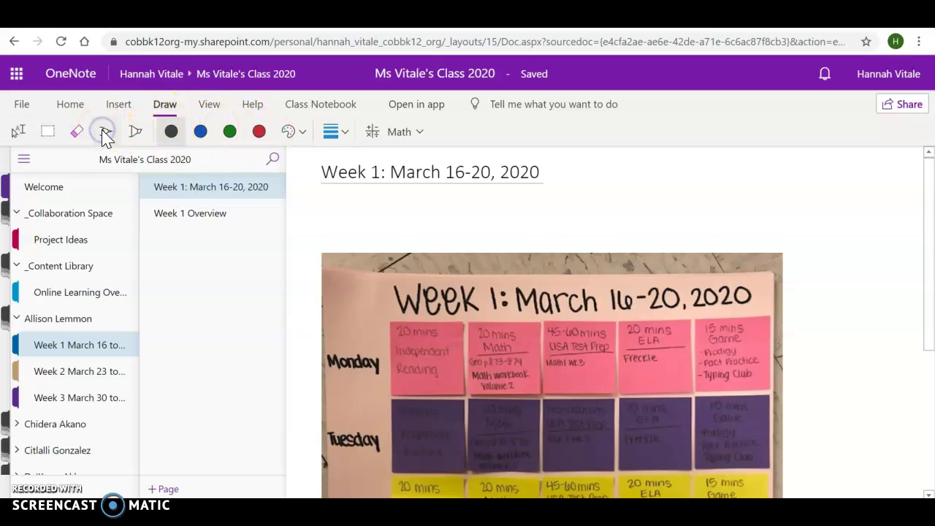
pyautogui.click(259, 133)
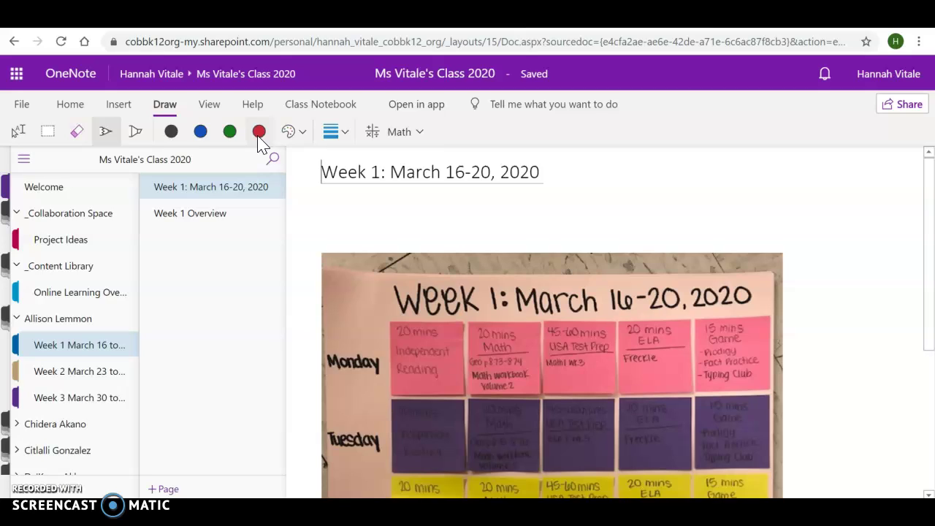
pyautogui.moveTo(438, 369); pyautogui.dragTo(480, 284)
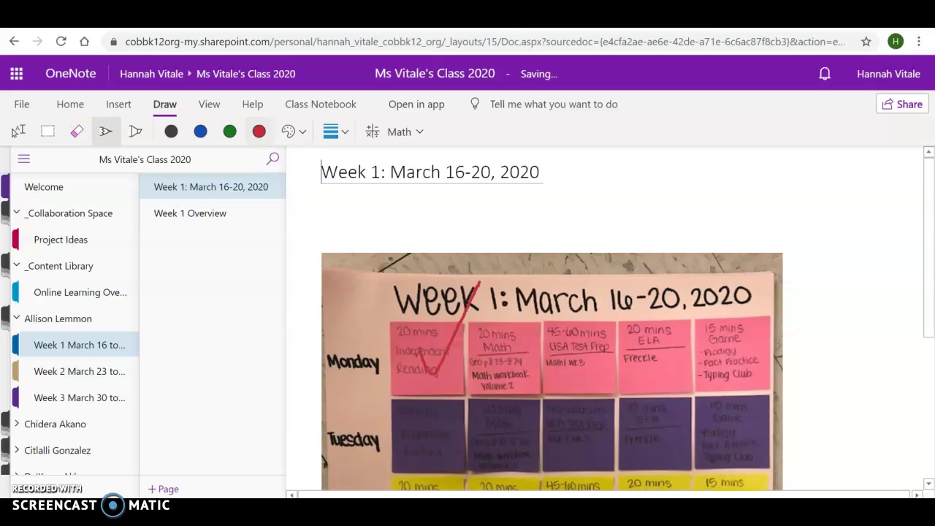
pyautogui.moveTo(485, 353); pyautogui.dragTo(522, 344)
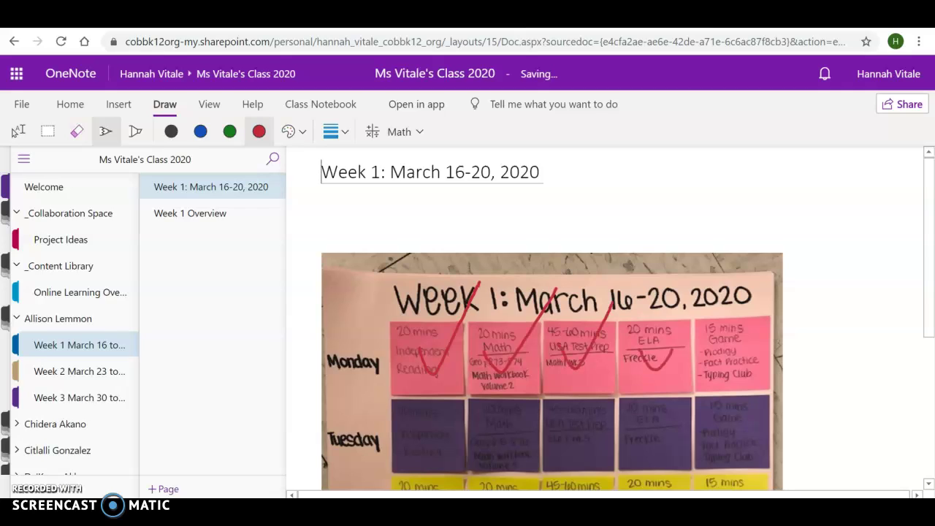
pyautogui.moveTo(718, 345); pyautogui.dragTo(780, 305)
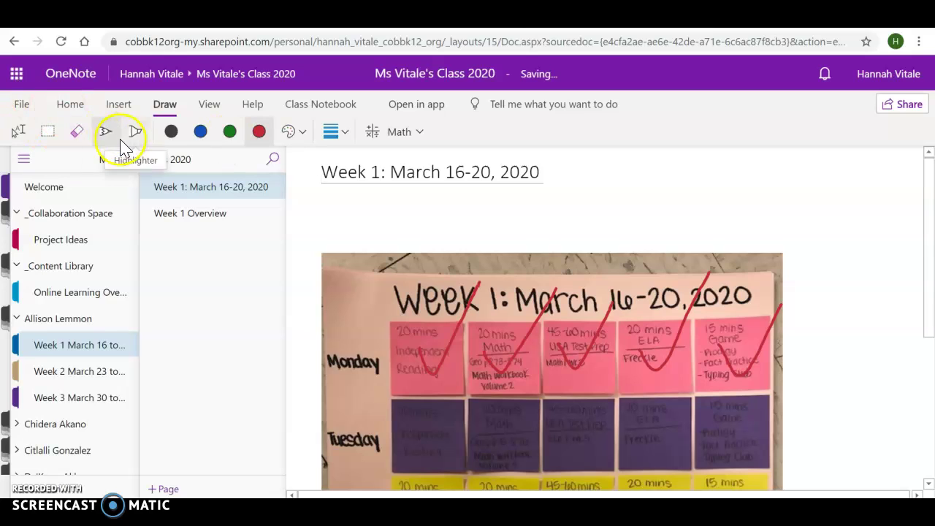
# Step: Erase the red check marks from Monday's row and look over the rest of the schedule picture through Friday
pyautogui.click(77, 130)
pyautogui.moveTo(341, 319)
pyautogui.mouseDown()
pyautogui.moveTo(507, 367)
pyautogui.moveTo(751, 372)
pyautogui.mouseUp()
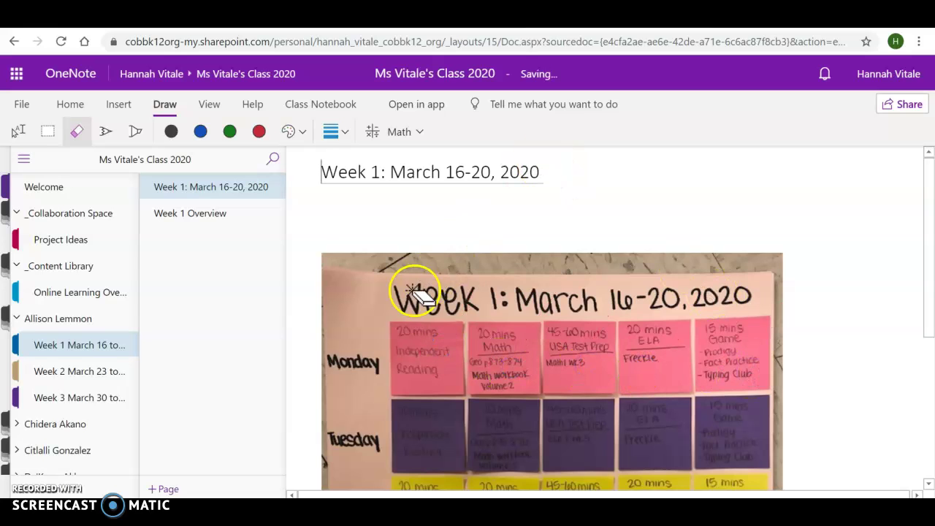
pyautogui.scroll(-2, 344, 314)
pyautogui.scroll(-1, 351, 317)
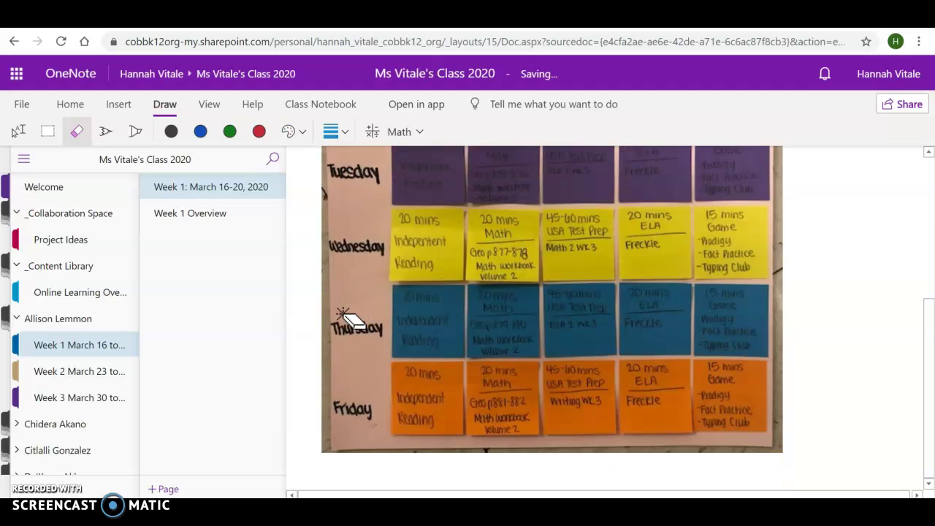
pyautogui.moveTo(342, 313)
pyautogui.mouseDown()
pyautogui.moveTo(516, 273)
pyautogui.moveTo(443, 348)
pyautogui.moveTo(668, 324)
pyautogui.moveTo(505, 355)
pyautogui.moveTo(663, 355)
pyautogui.moveTo(441, 340)
pyautogui.mouseUp()
pyautogui.scroll(3, 445, 350)
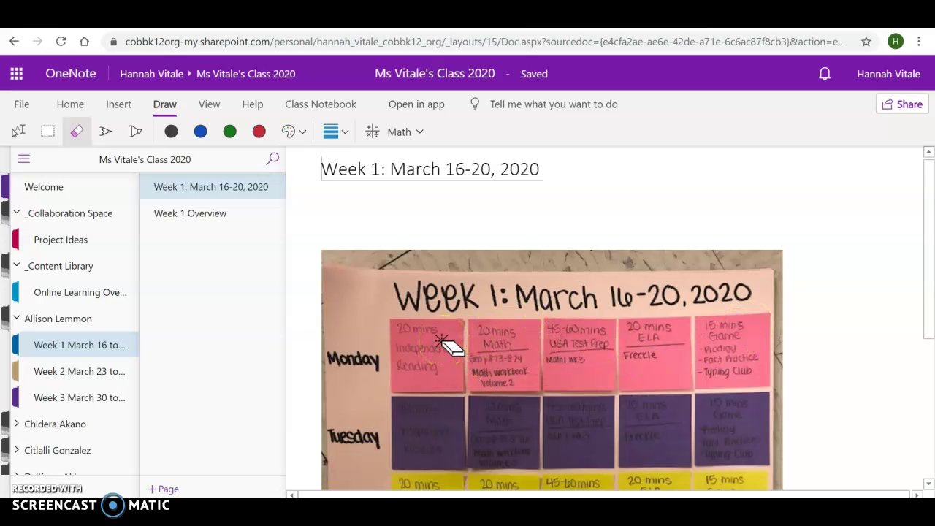
pyautogui.click(333, 310)
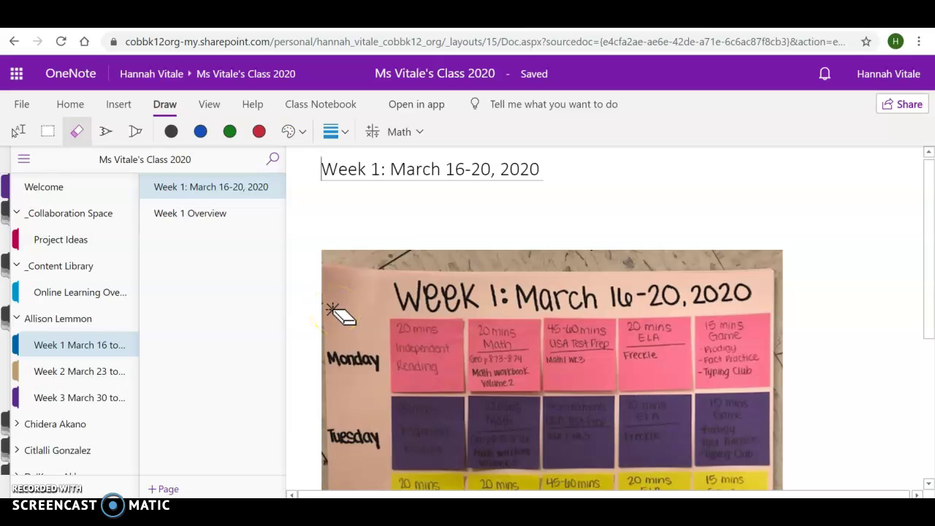
# Step: View the schedule pictures in the first student's Week 2 March 23-27 and Week 3 March 30-April 3 sections
pyautogui.click(77, 373)
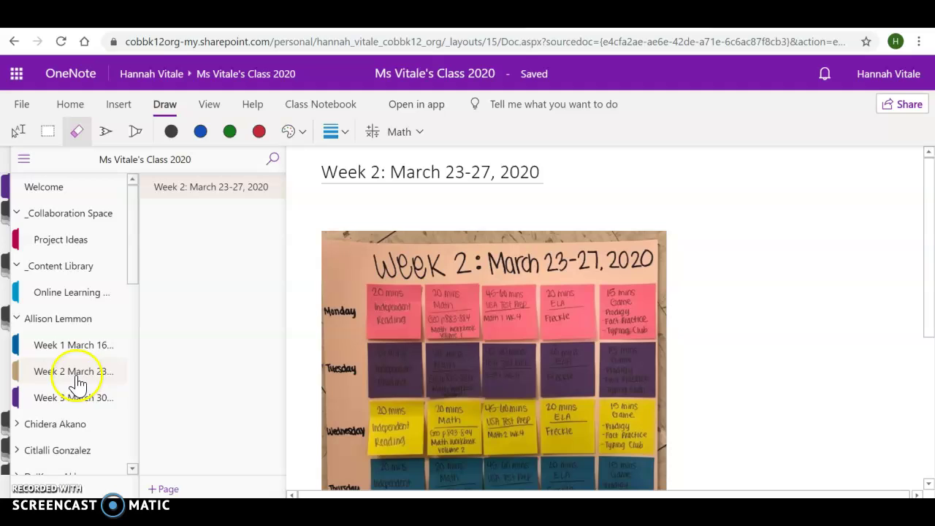
pyautogui.click(76, 399)
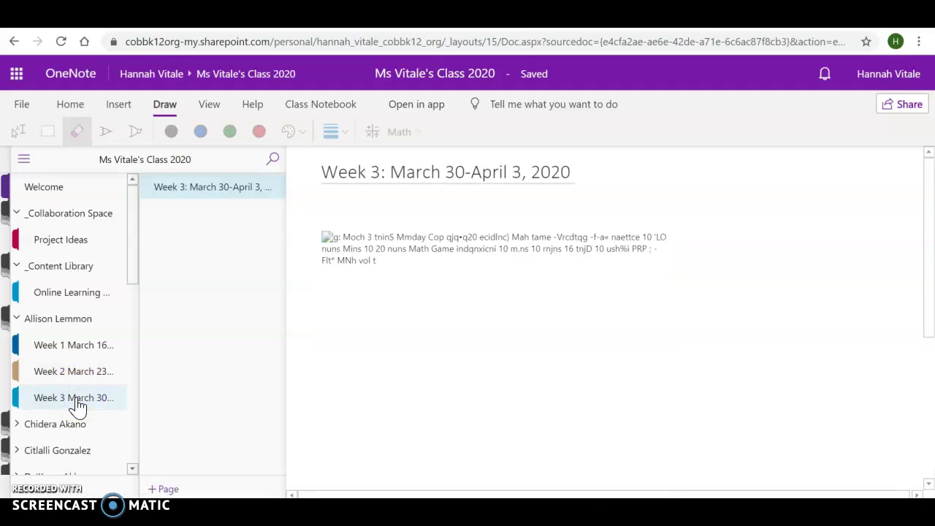
pyautogui.scroll(-1, 401, 374)
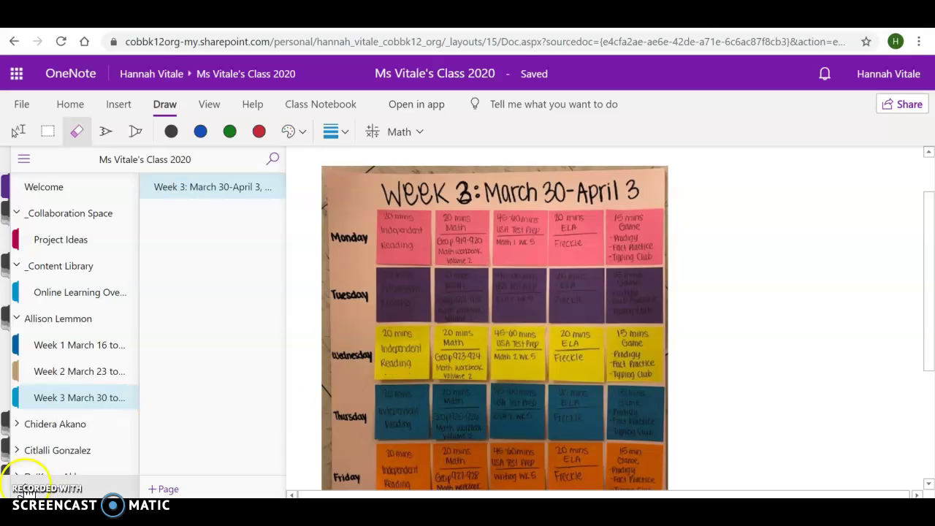
# Step: Collapse the _Collaboration Space group and open the Online Learning page in the _Content Library
pyautogui.click(77, 212)
pyautogui.click(42, 241)
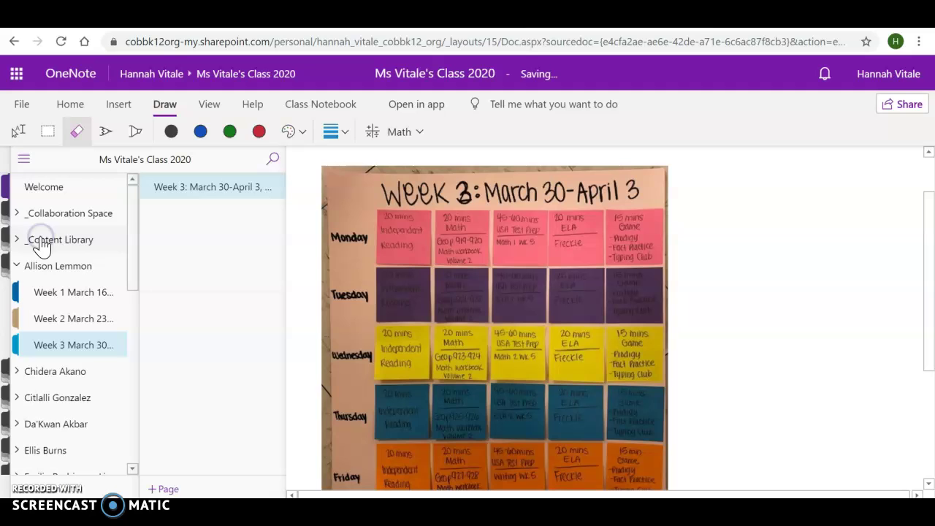
pyautogui.click(17, 240)
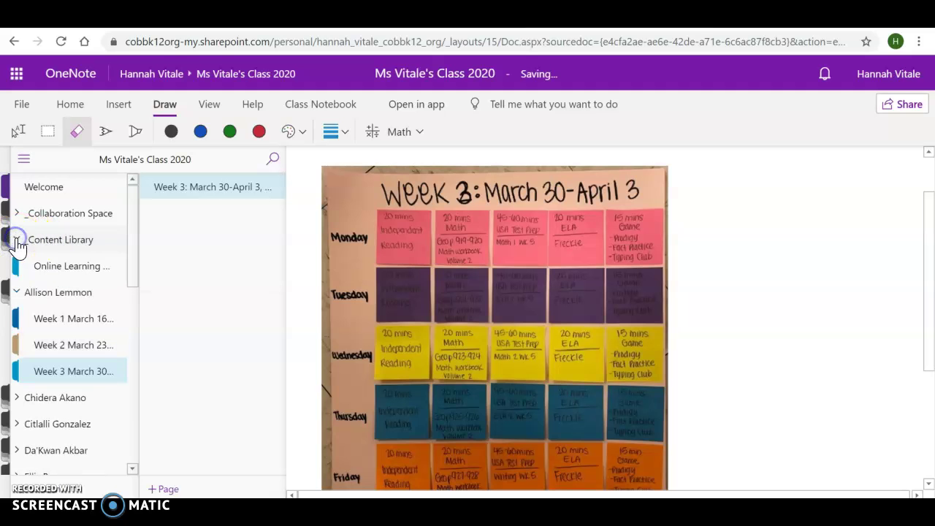
pyautogui.click(38, 266)
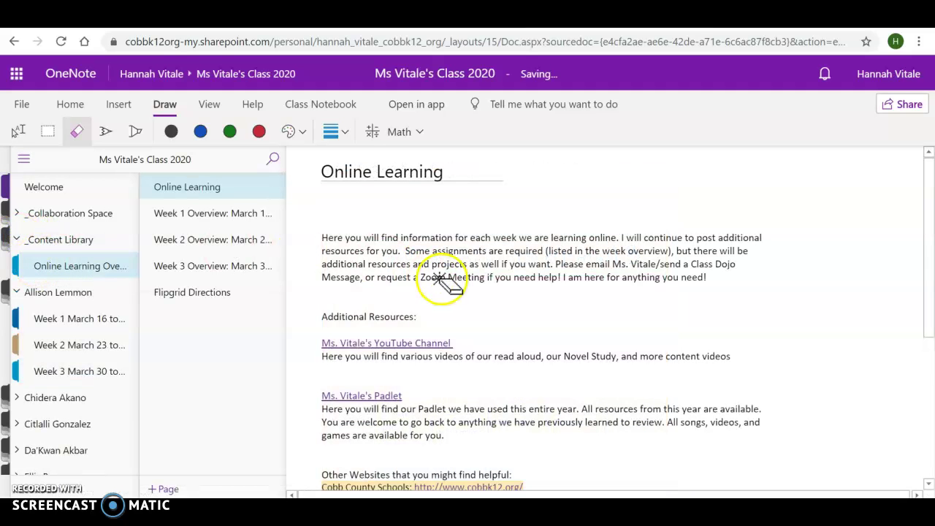